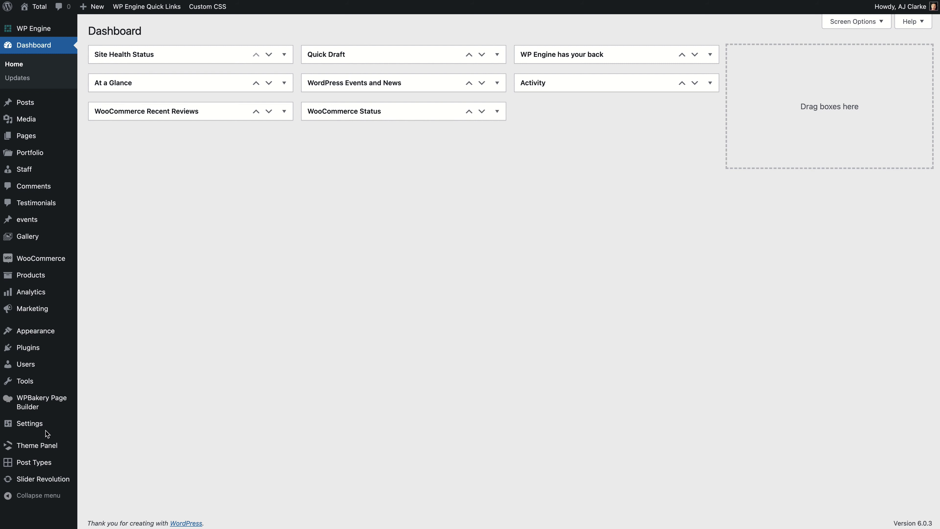
Open a blank Add New Card editor from Theme Panel > Custom Cards.
mouse_move(59, 448)
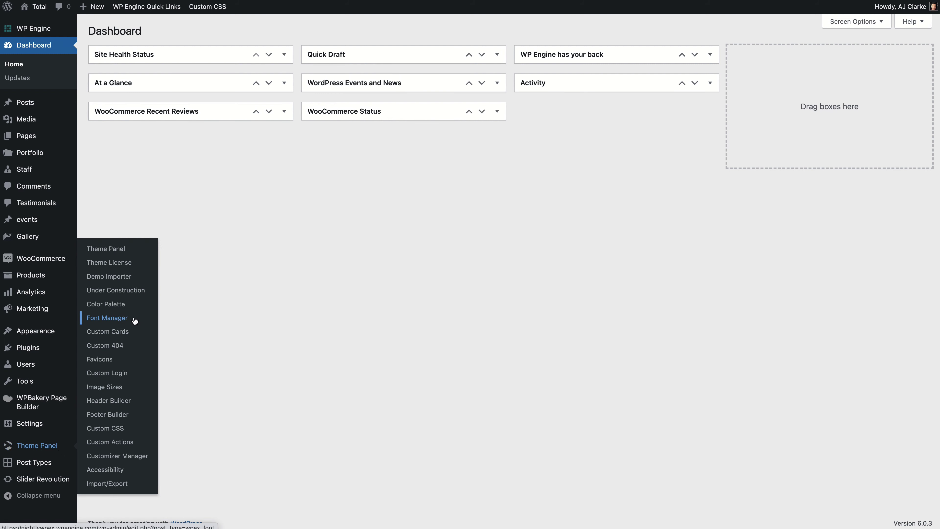
click(136, 336)
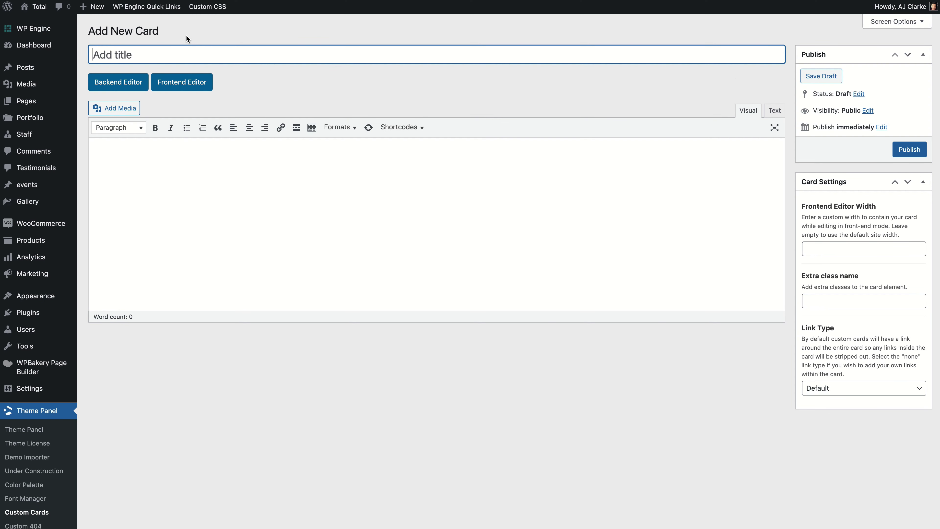
Title the new card 'Simple Card' so it autosaves as a draft.
text(Simple Card)
click(867, 250)
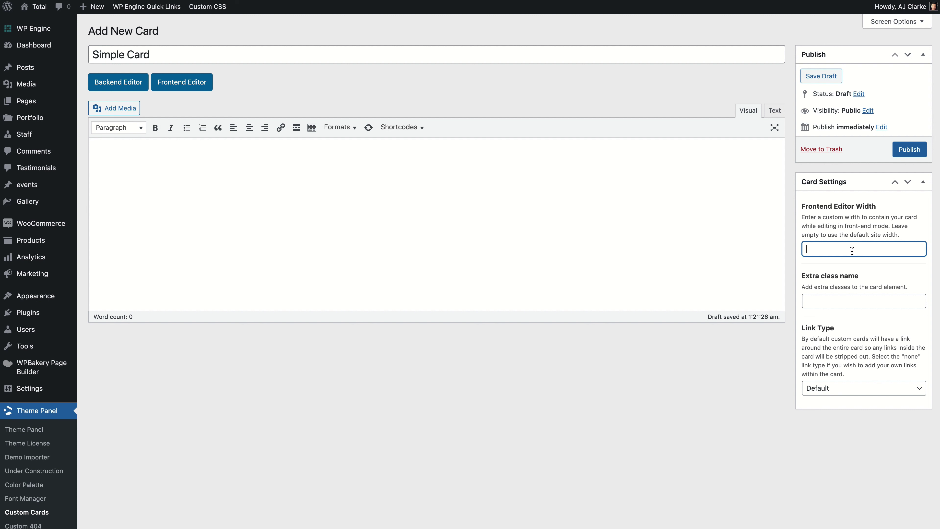
Set Frontend Editor Width to 400px and Link Type to None.
text(00px)
click(847, 296)
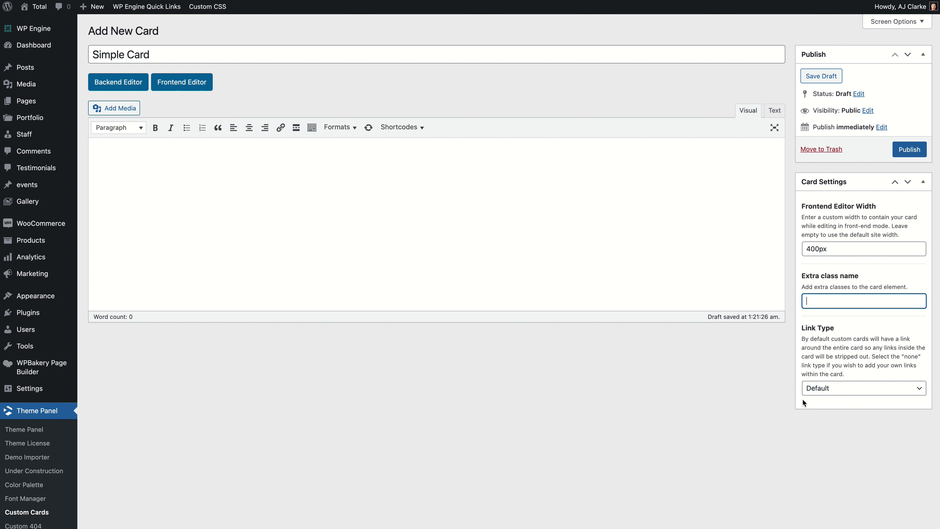
click(850, 389)
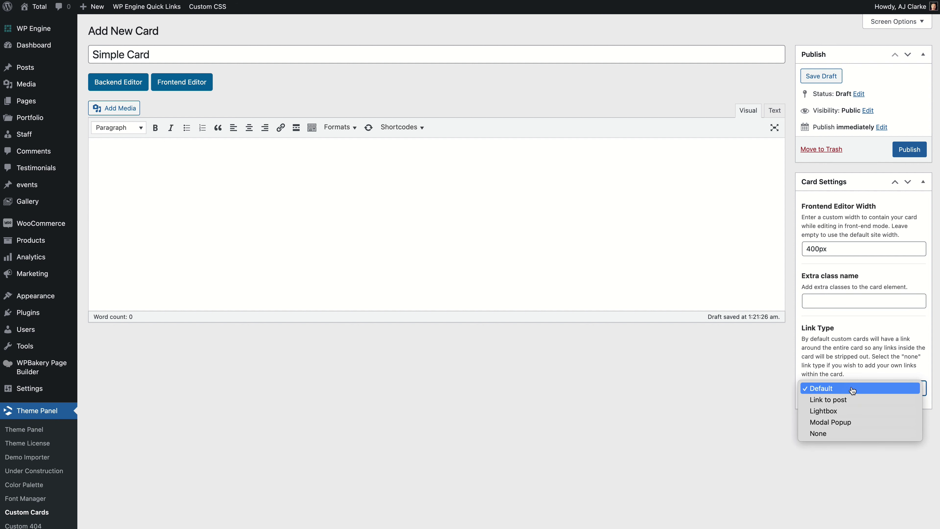
click(842, 435)
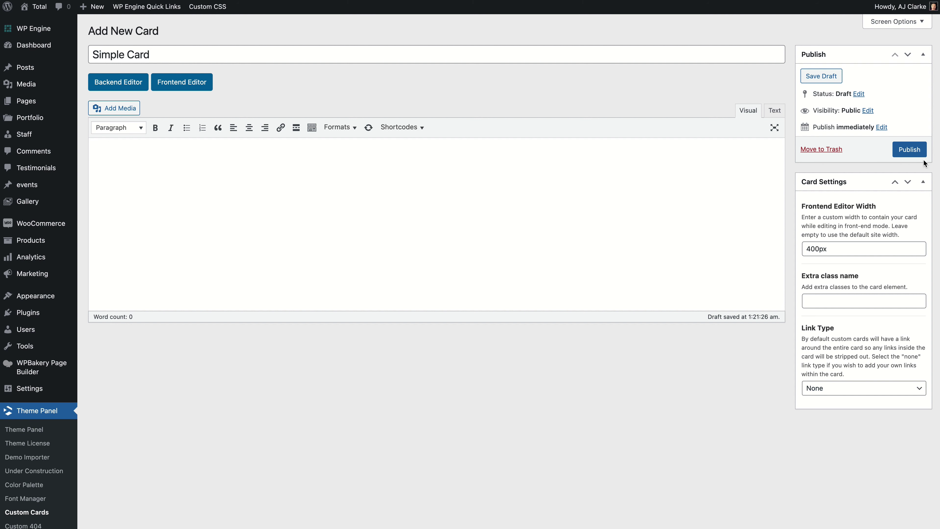
Publish the card and add an Image element sourced from the post's Featured Image.
click(917, 152)
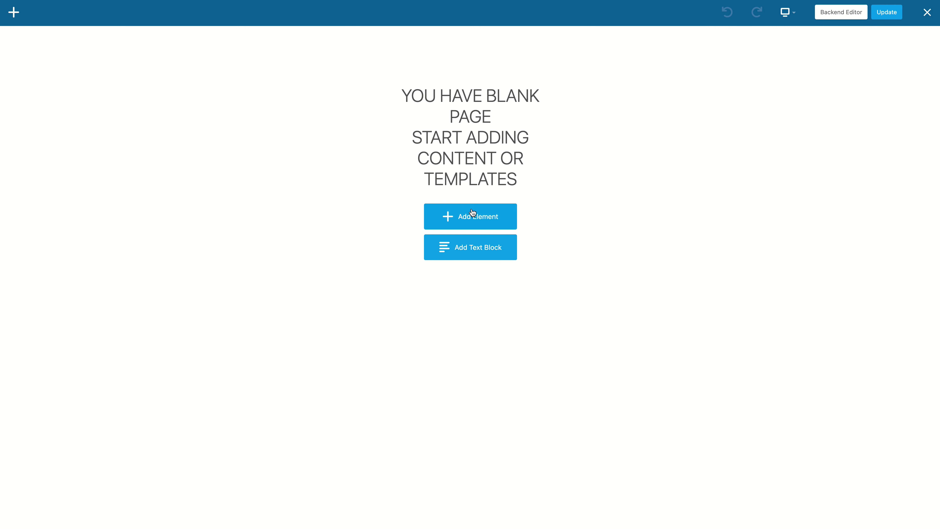
click(472, 214)
text(imag)
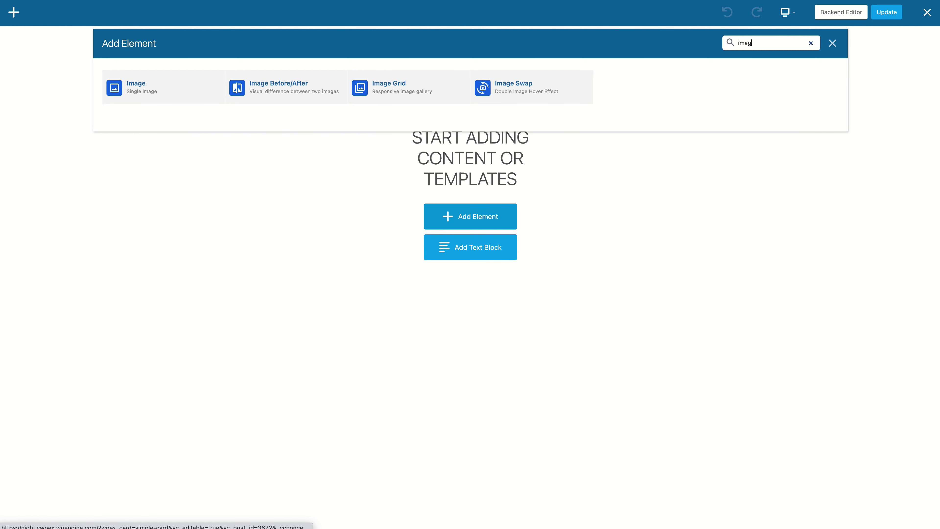
text(e)
click(178, 83)
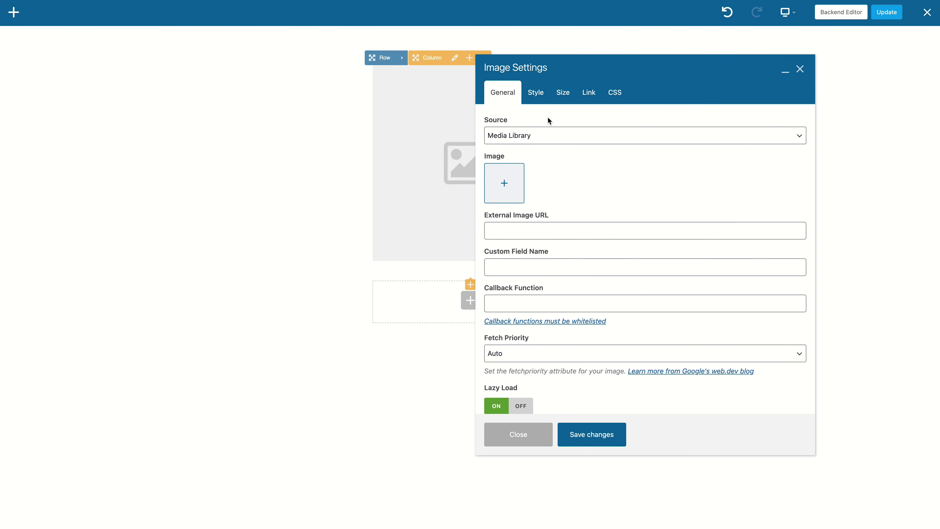
click(554, 137)
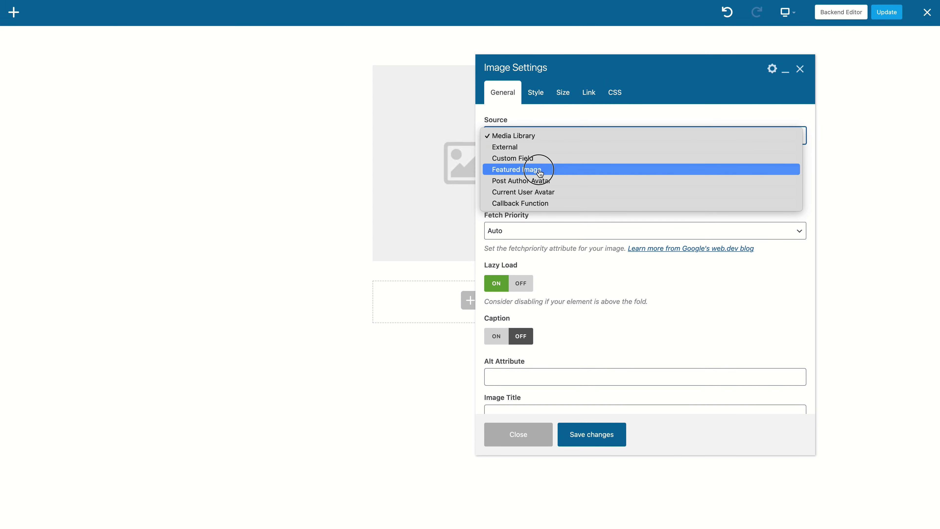
click(551, 171)
click(579, 439)
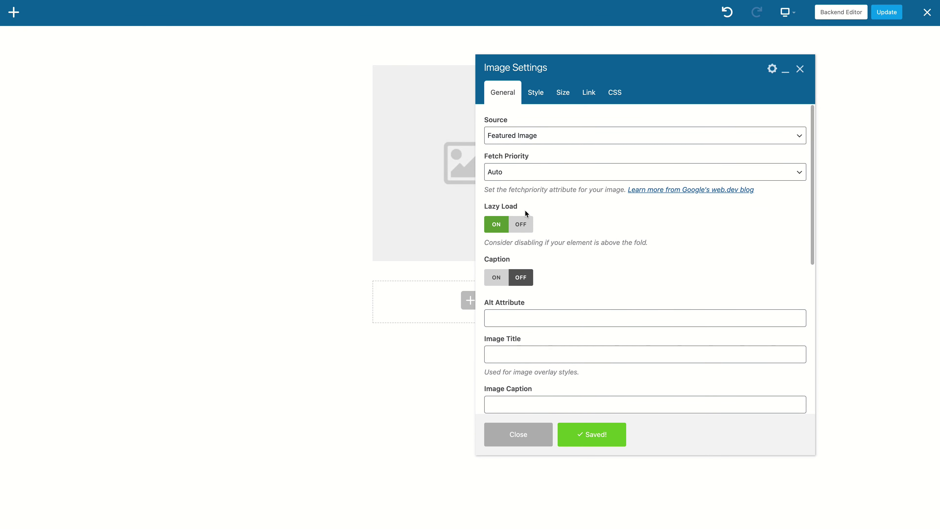
Set the image size to full and its click action to Go to current post.
click(541, 95)
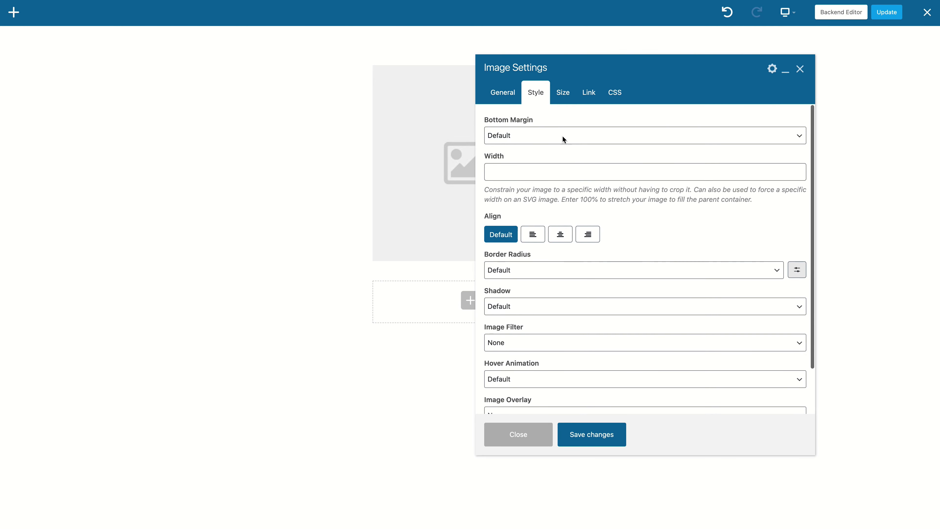
click(562, 94)
click(539, 136)
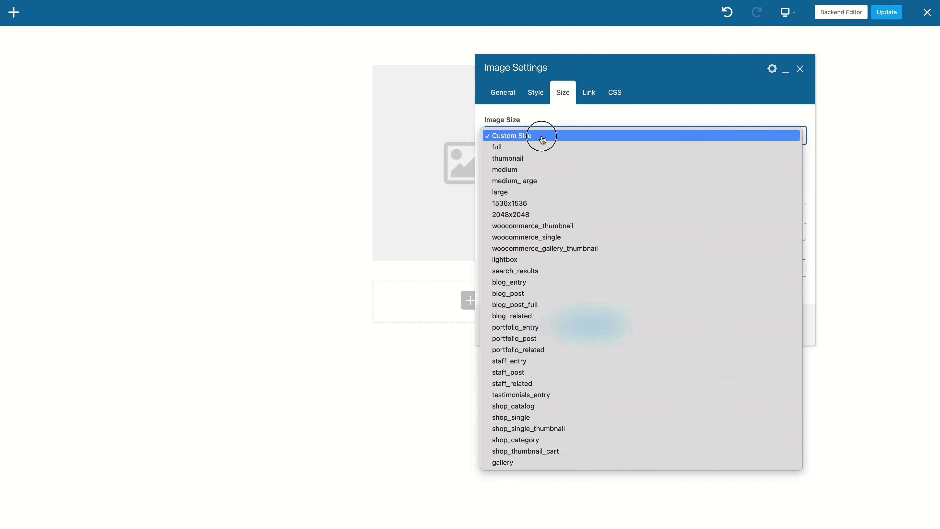
click(539, 145)
click(590, 209)
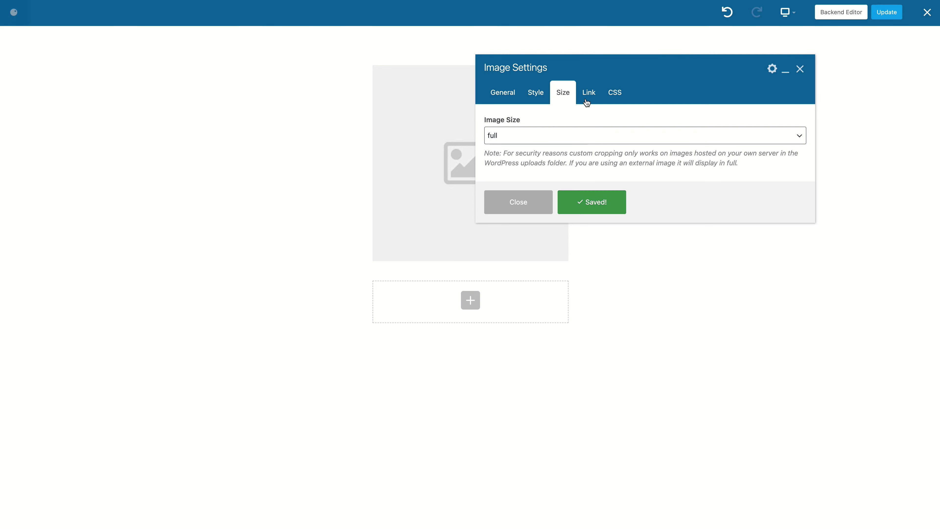
click(588, 94)
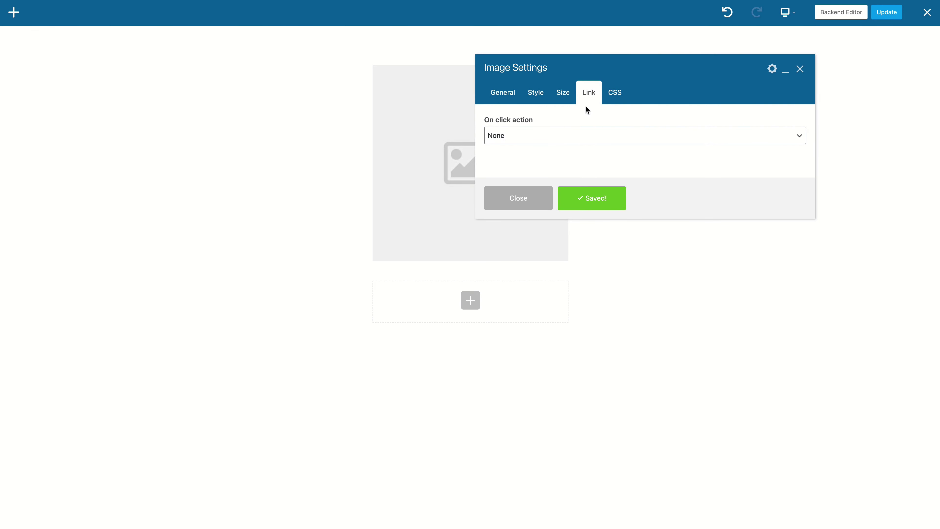
click(547, 137)
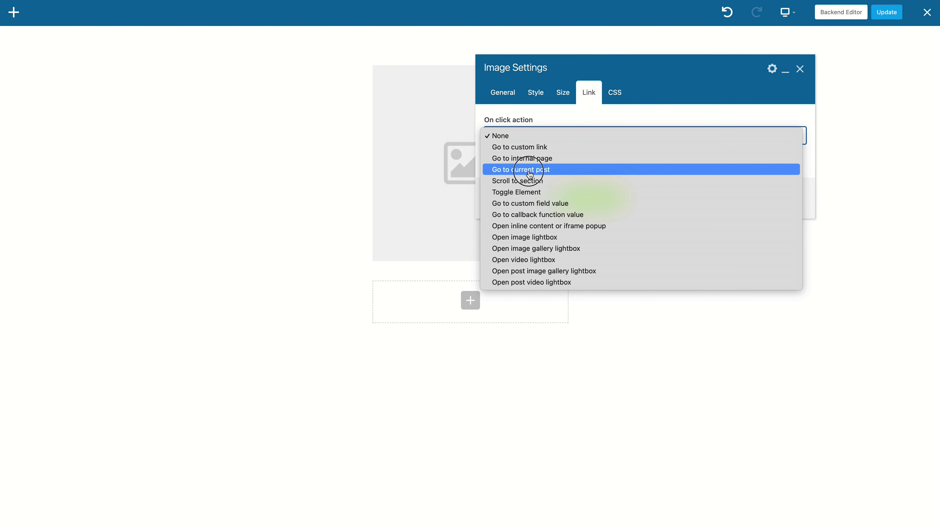
click(548, 175)
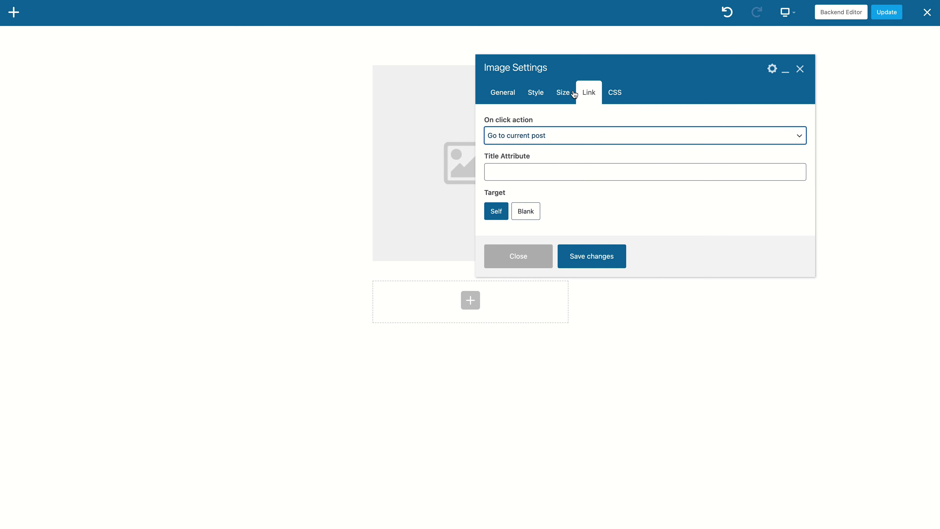
click(590, 255)
click(529, 270)
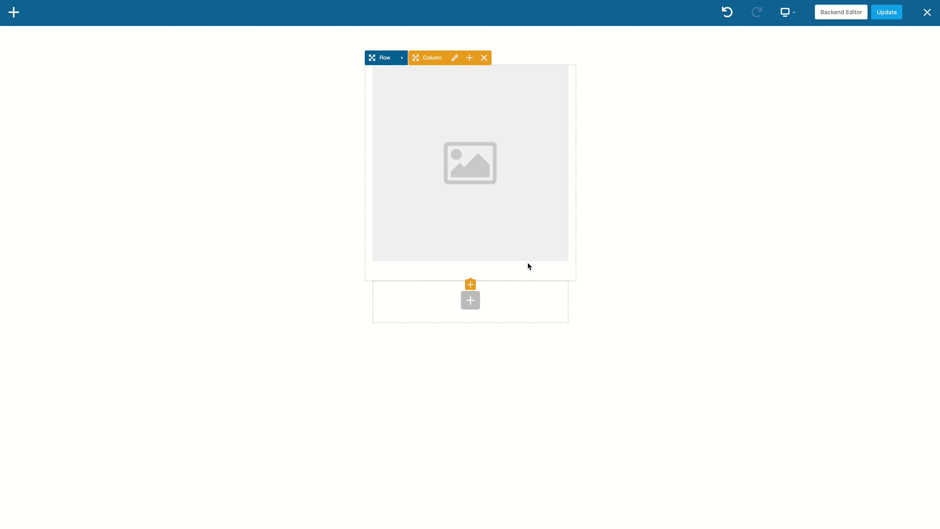
Add a Page Title element below the image with the h3 HTML tag.
click(470, 284)
text(page)
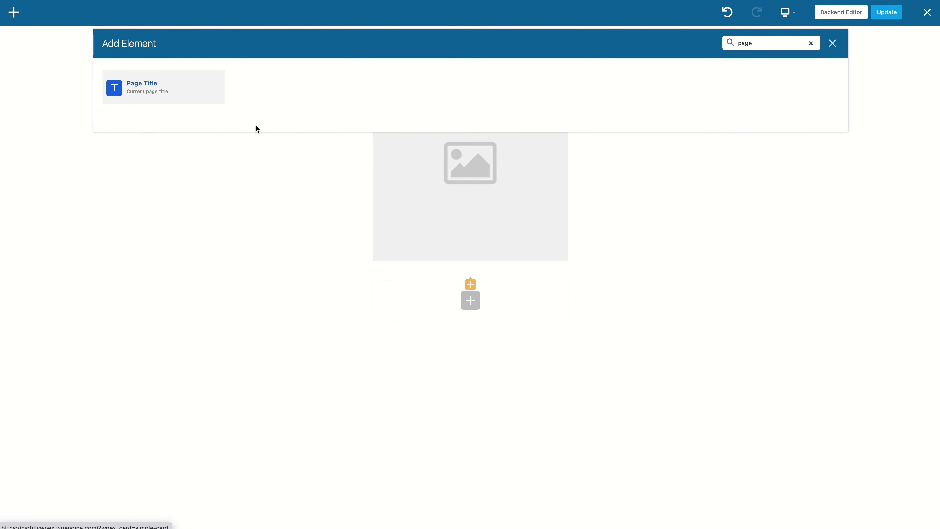
click(203, 90)
click(539, 138)
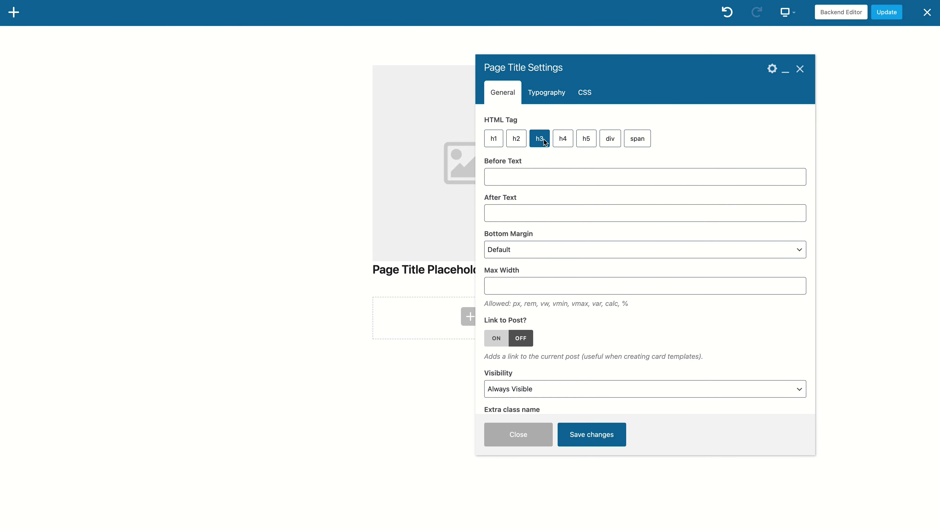
scroll(606, 227, down, 3)
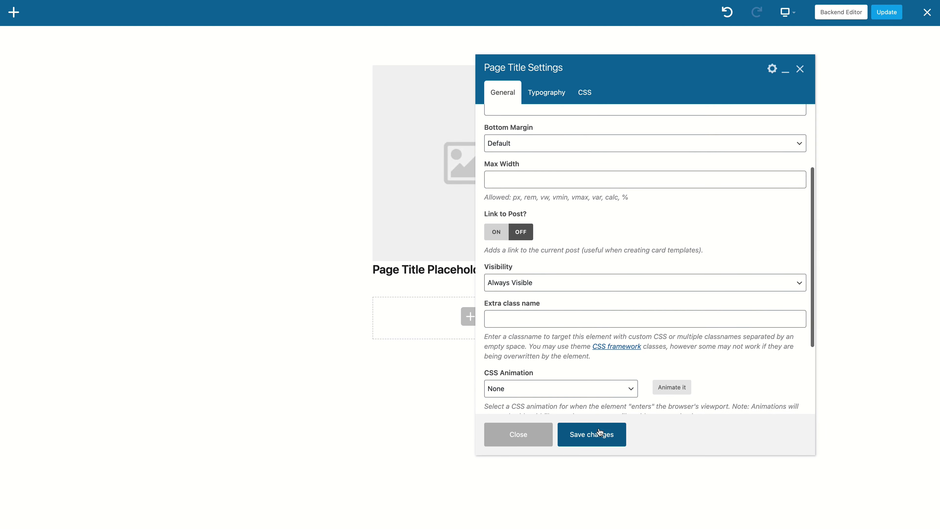
scroll(588, 272, up, 1)
triple_click(488, 248)
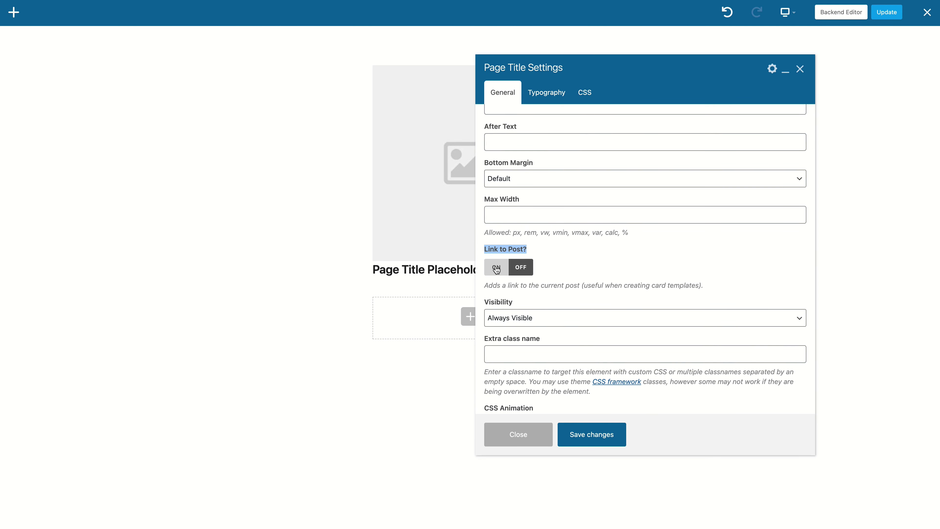
click(591, 435)
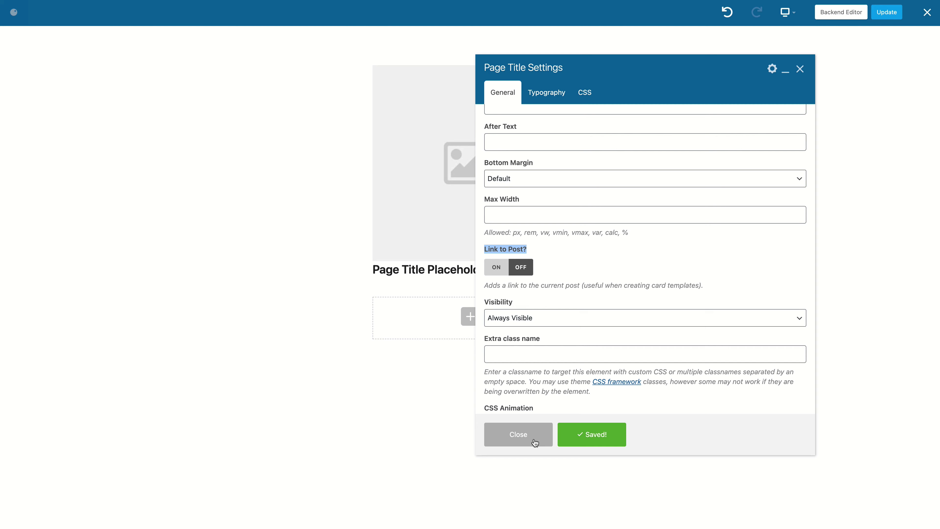
click(518, 437)
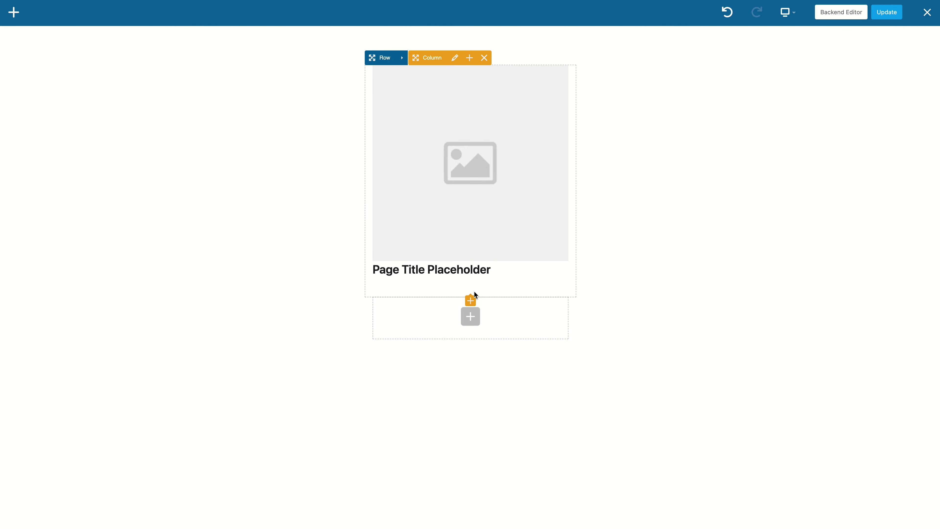
click(470, 301)
Insert a Post Excerpt element below the title.
text(ex)
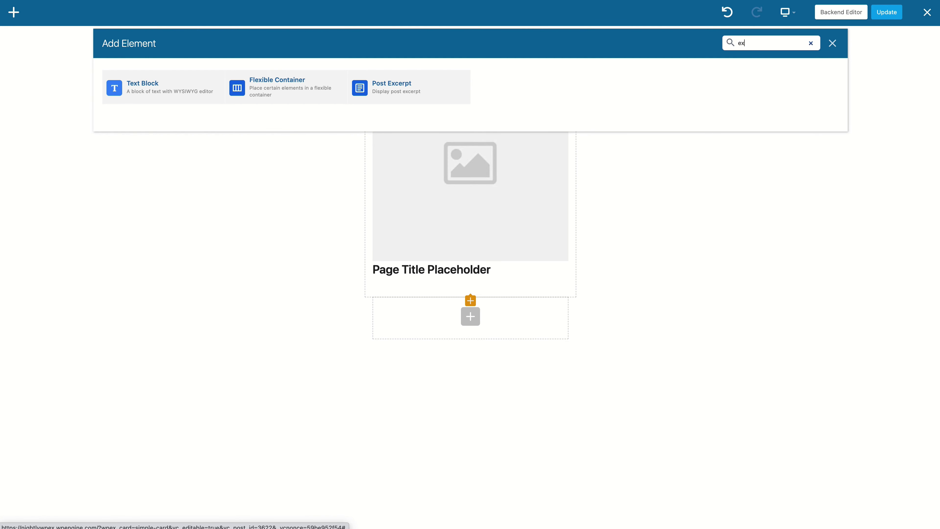
click(404, 99)
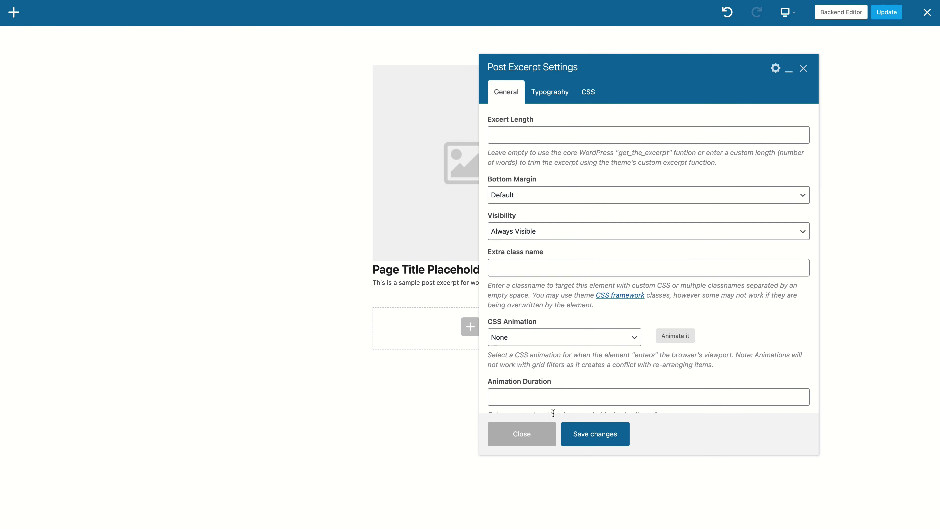
click(539, 440)
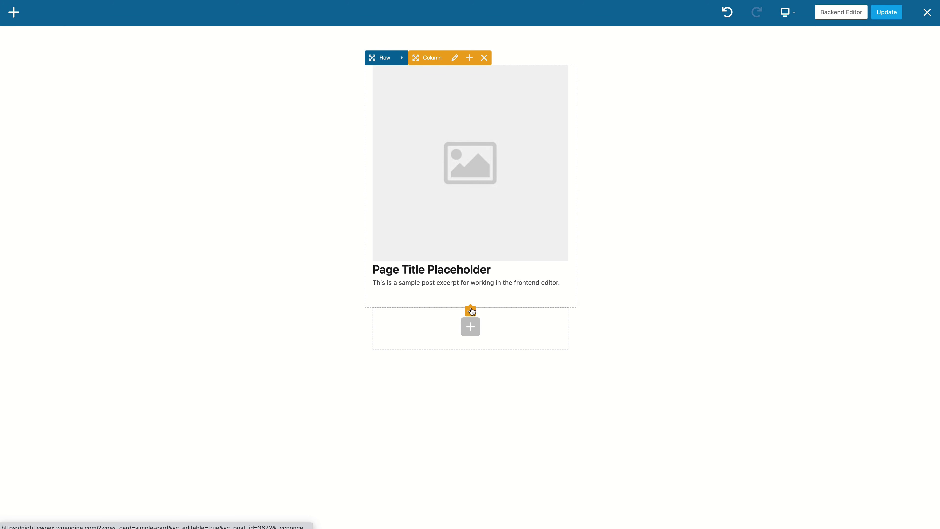
Add a Theme Button reading 'Read more' that goes to the current post.
click(470, 311)
text(but)
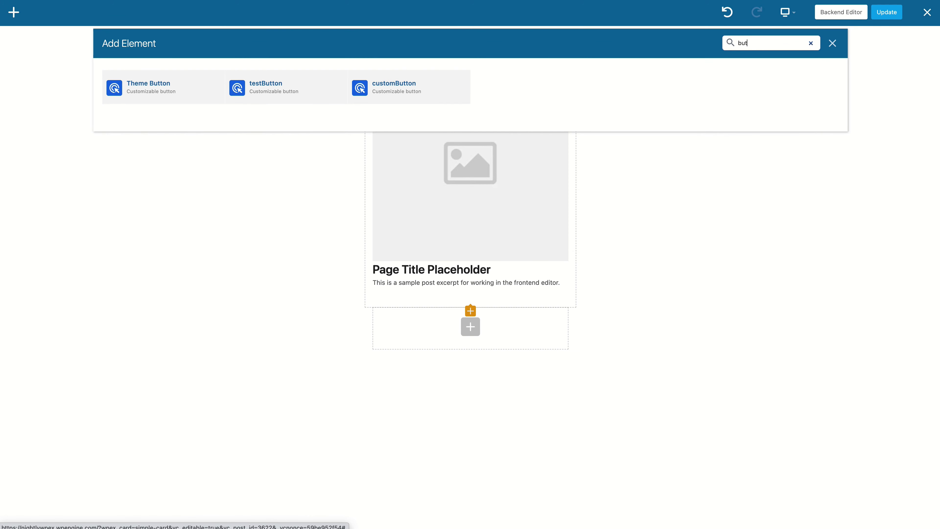
click(145, 95)
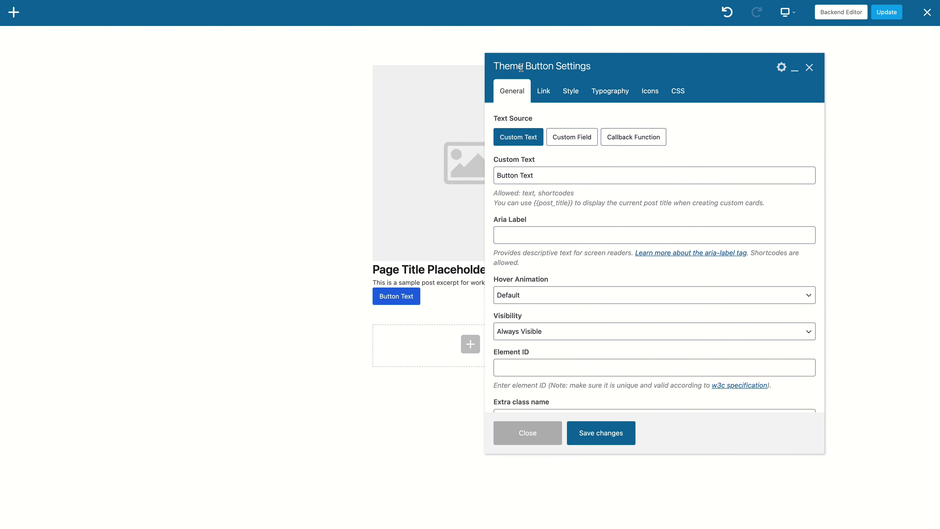
drag(554, 174, 499, 175)
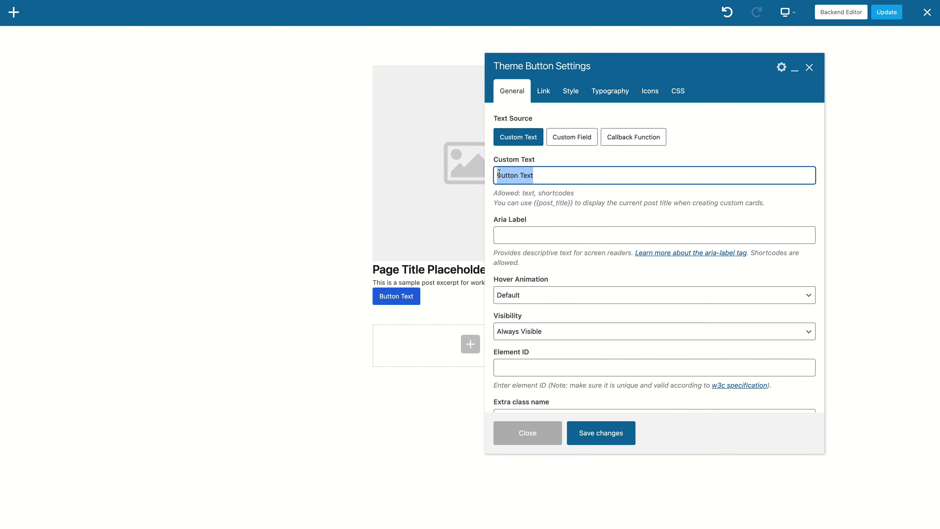
text(Read more)
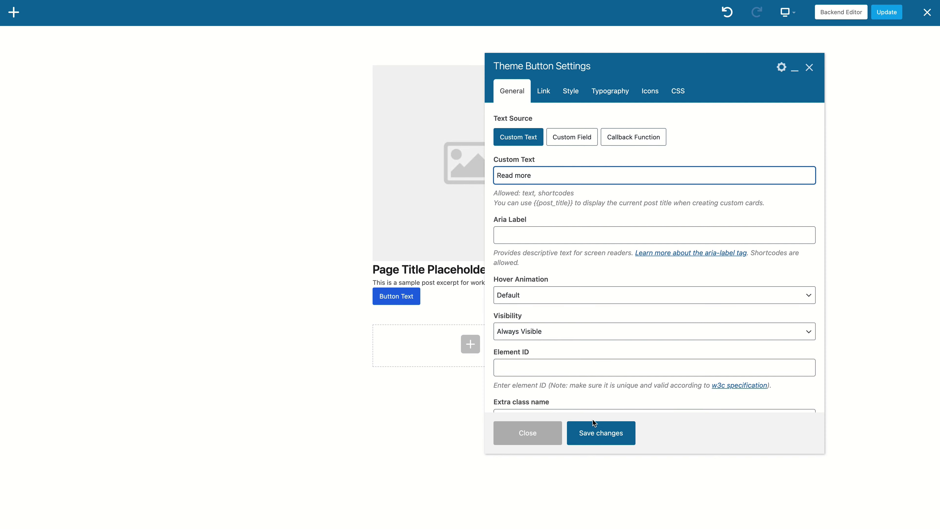
click(594, 424)
click(543, 91)
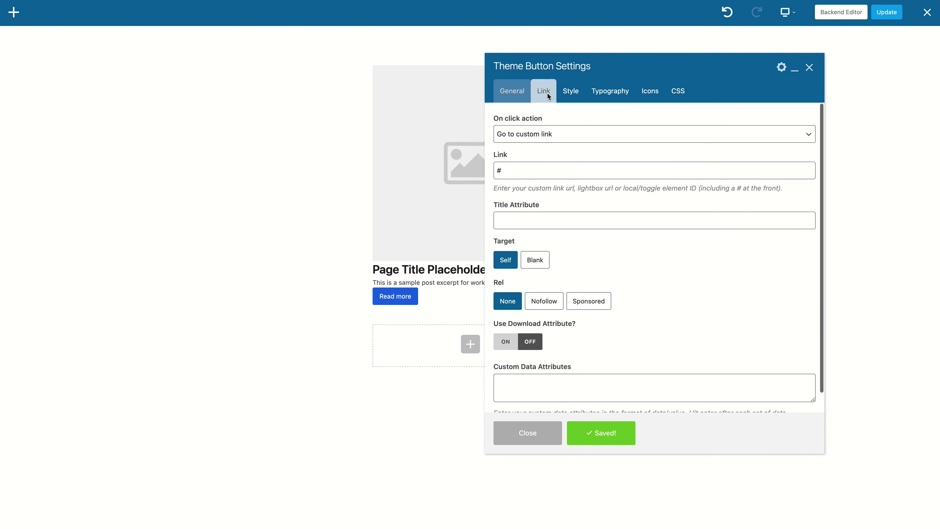
click(575, 135)
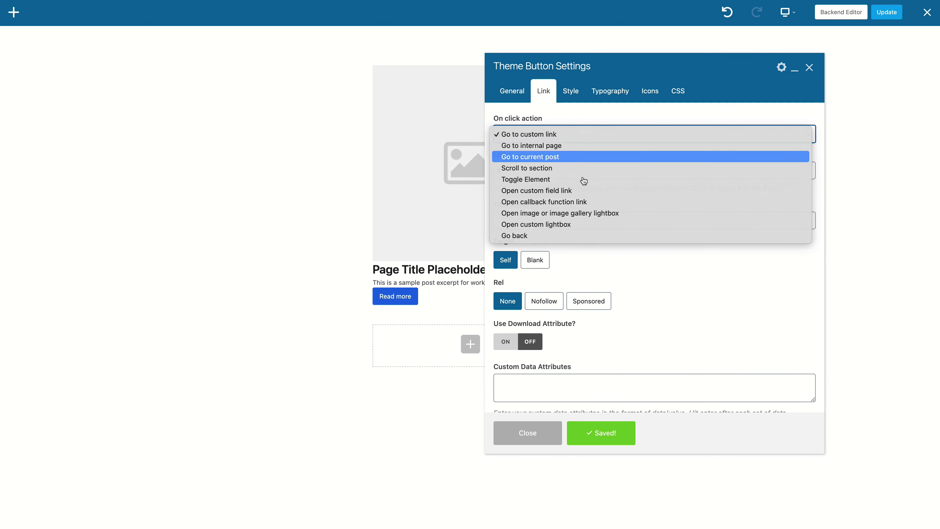
click(584, 156)
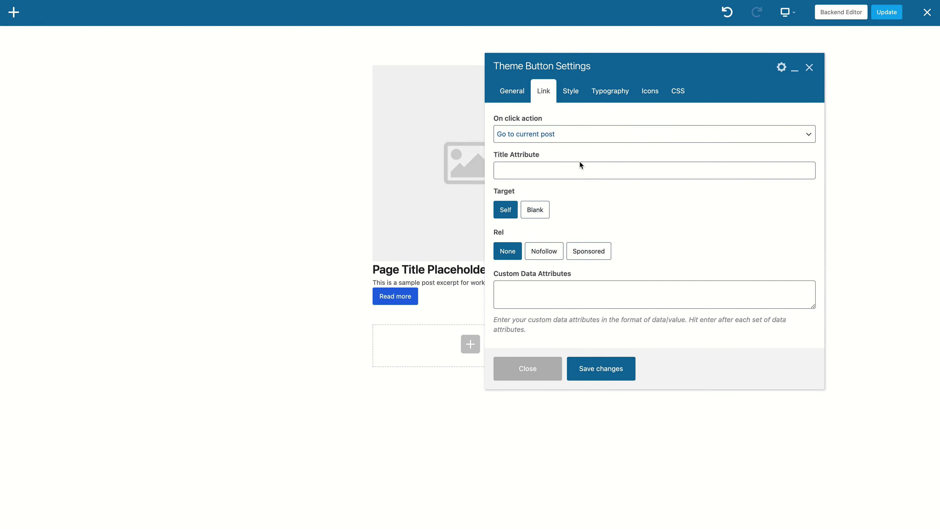
click(517, 369)
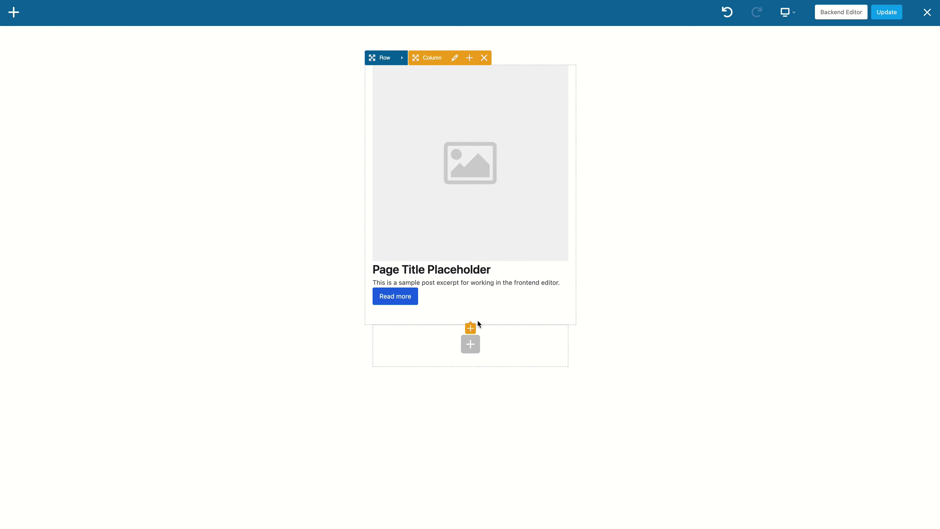
Add a 20px Spacing element between the title and the excerpt.
click(470, 328)
text(spa)
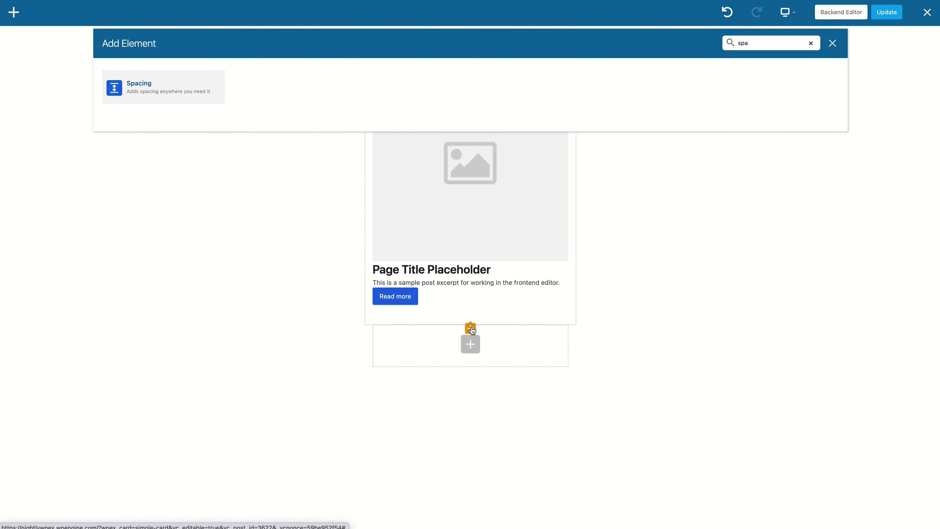
click(195, 93)
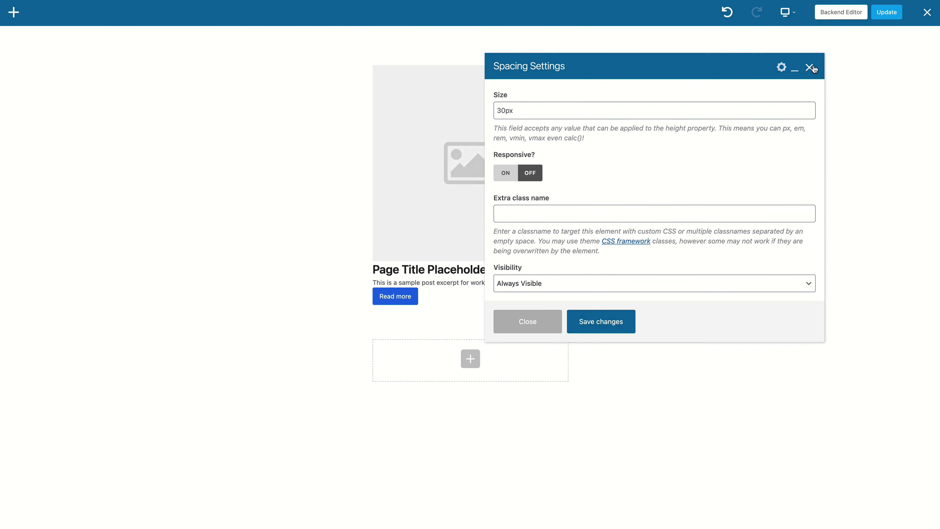
double_click(625, 111)
text(20px)
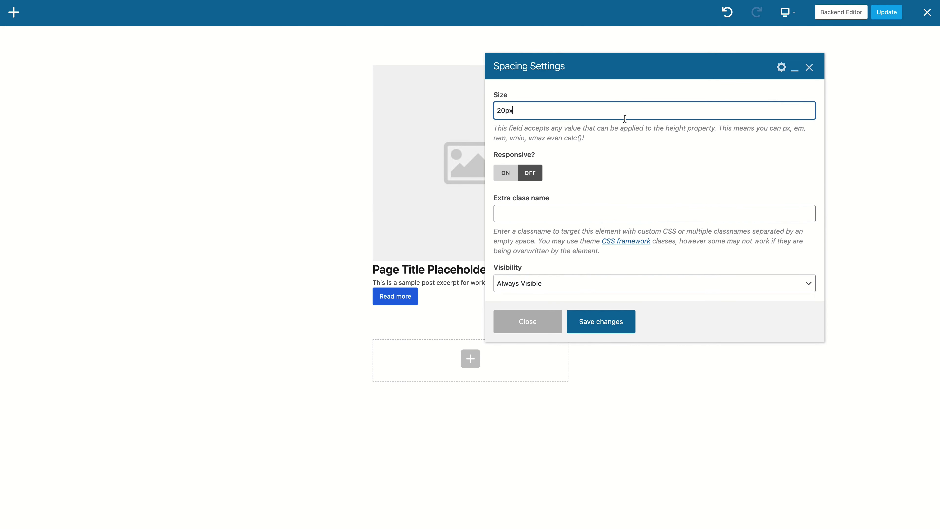
click(606, 326)
click(524, 321)
mouse_move(437, 309)
mouse_down()
mouse_move(446, 310)
mouse_move(459, 282)
mouse_up()
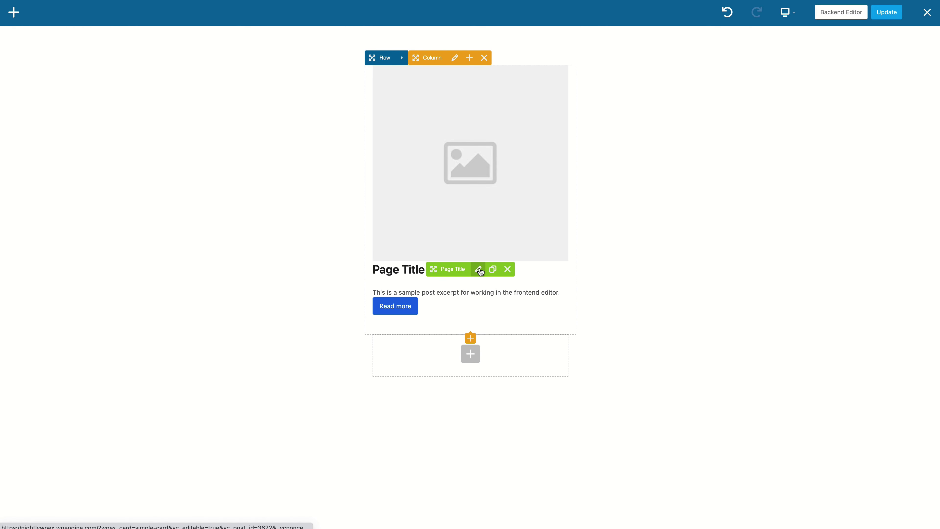
Adjust a setting in the Page Title element's settings.
click(478, 270)
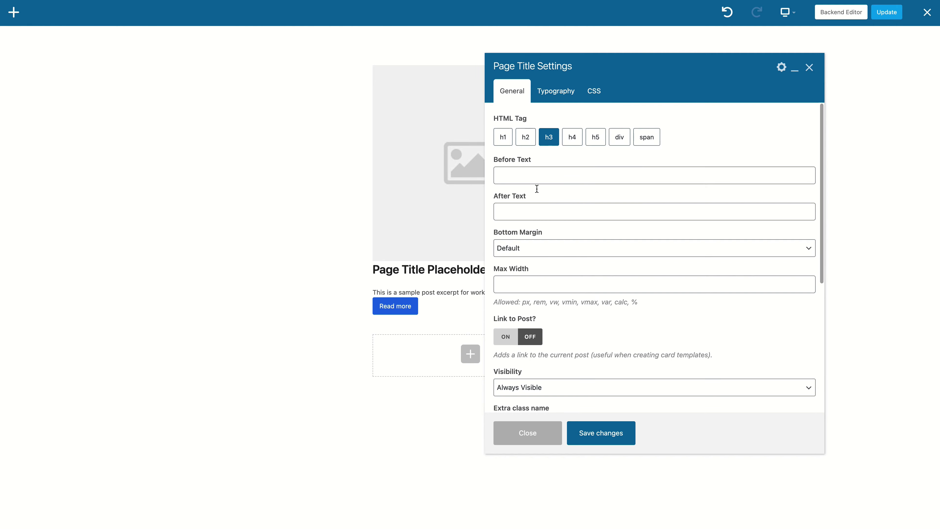
scroll(556, 269, down, 2)
scroll(539, 159, up, 2)
scroll(555, 252, down, 2)
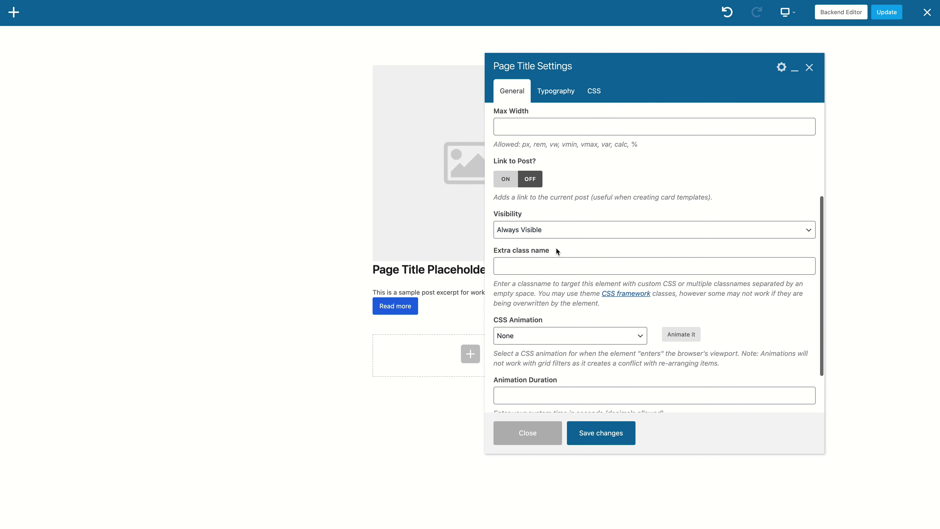
scroll(556, 249, up, 3)
mouse_move(546, 186)
mouse_down()
mouse_move(519, 194)
mouse_move(541, 244)
mouse_move(561, 187)
mouse_up()
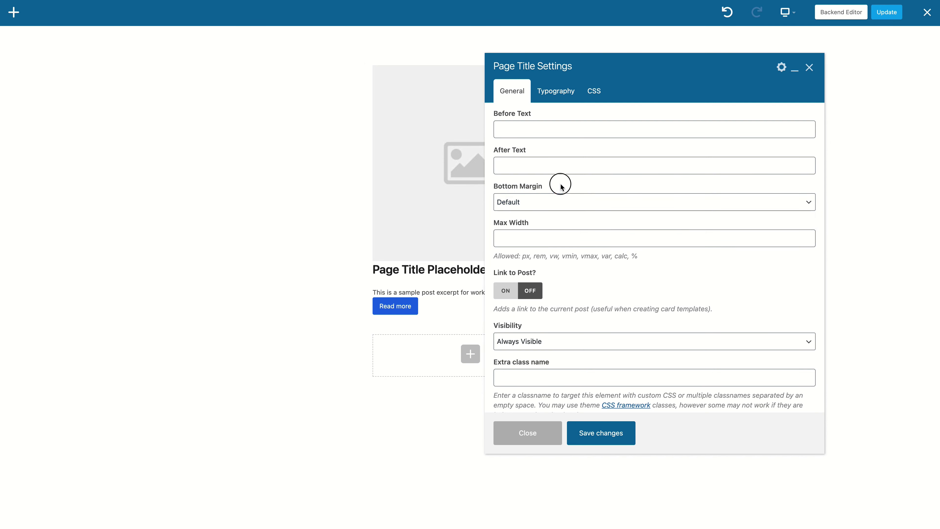
click(528, 432)
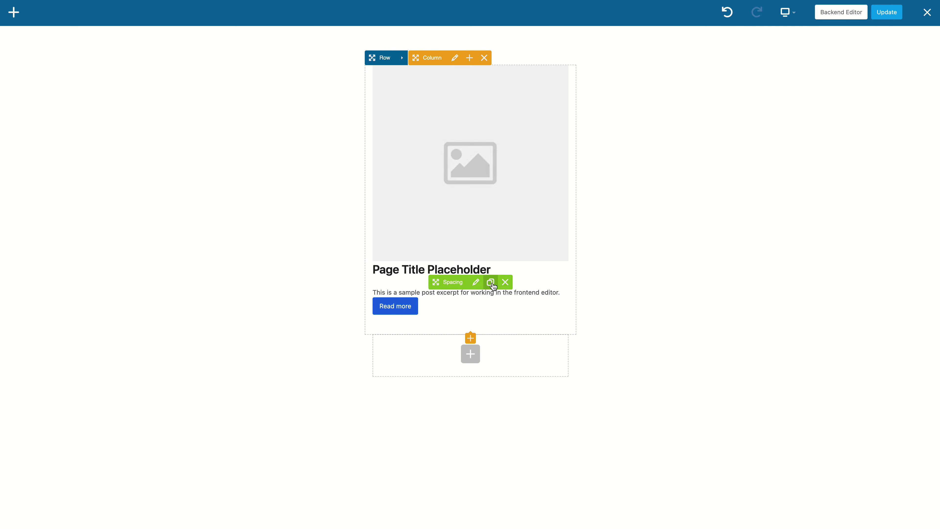
Duplicate the spacer above the Read more button and resize it to 10px.
click(491, 282)
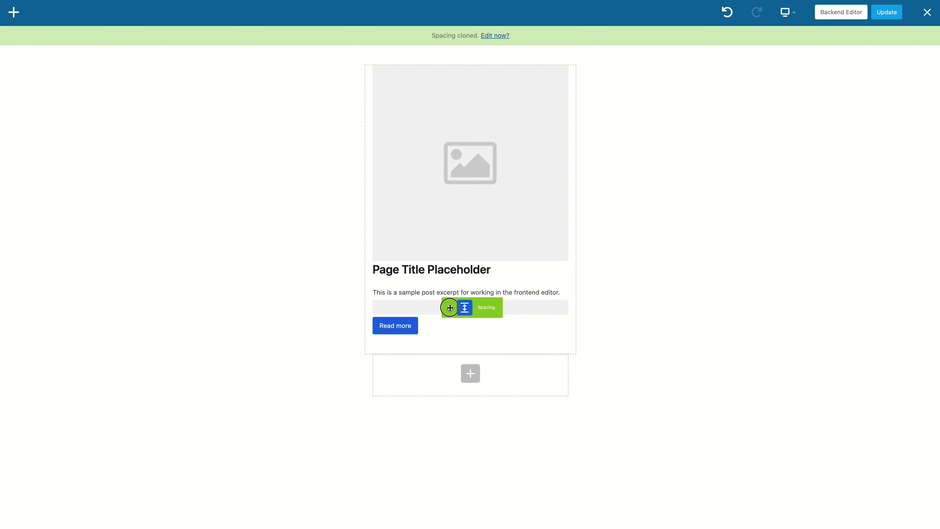
drag(450, 308, 449, 307)
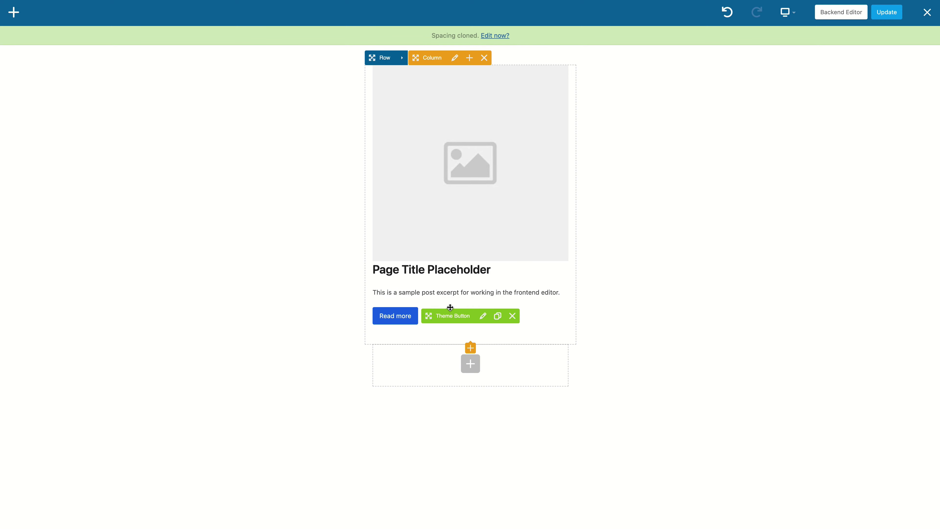
click(477, 280)
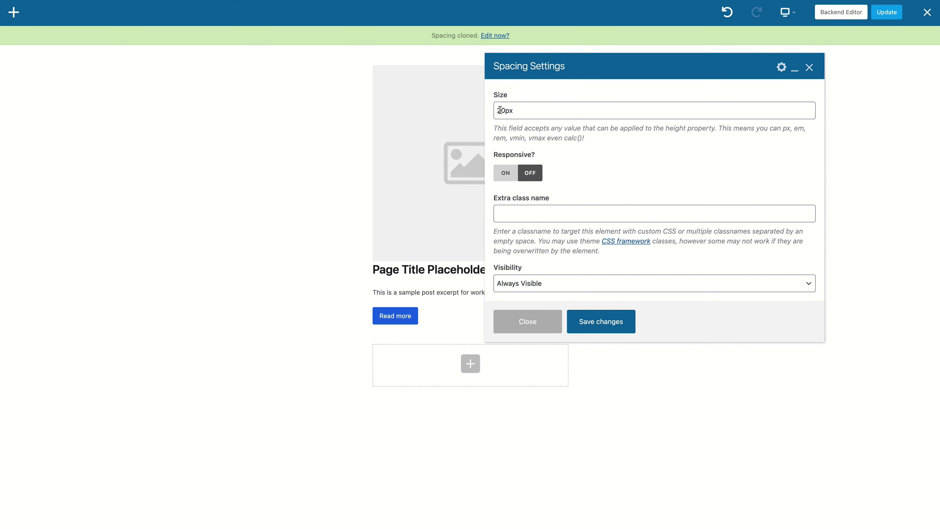
double_click(500, 110)
text(10px)
click(616, 322)
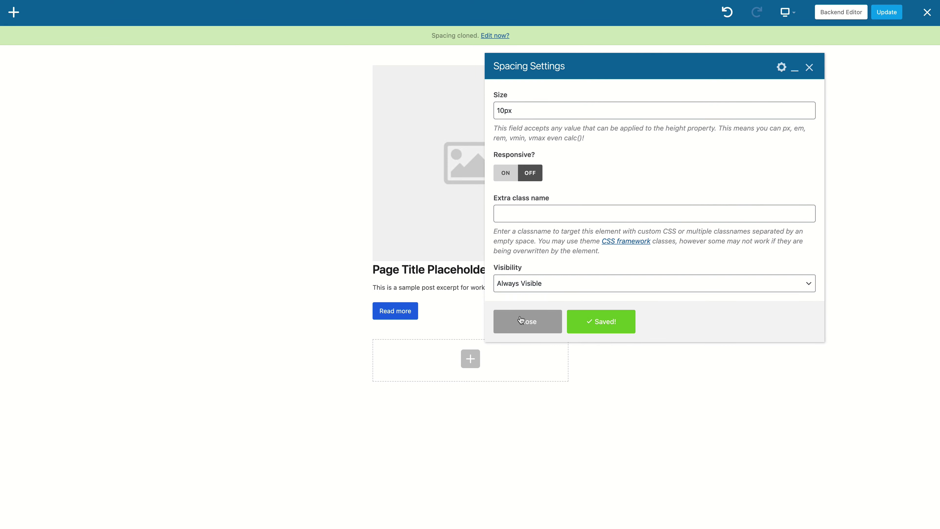
click(521, 320)
Clone the spacer again above the page title and update the card.
click(490, 297)
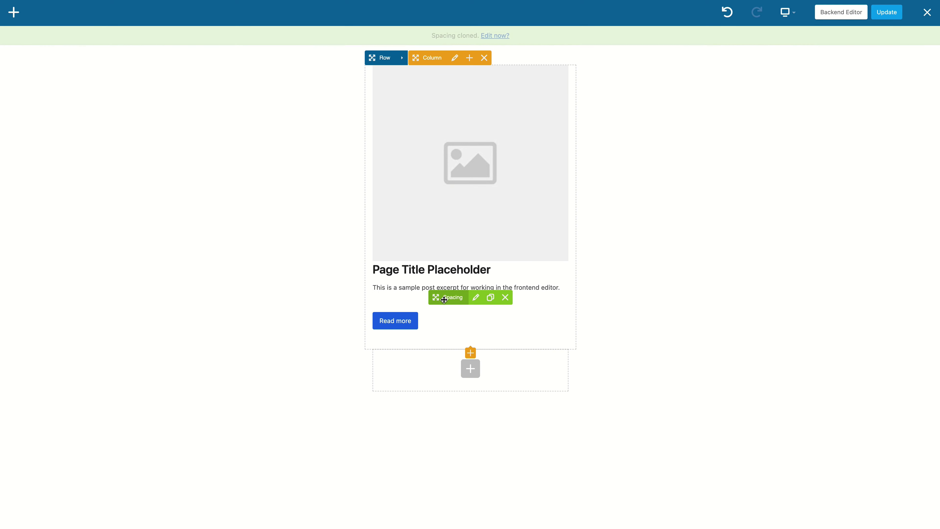
drag(444, 299, 460, 271)
click(887, 13)
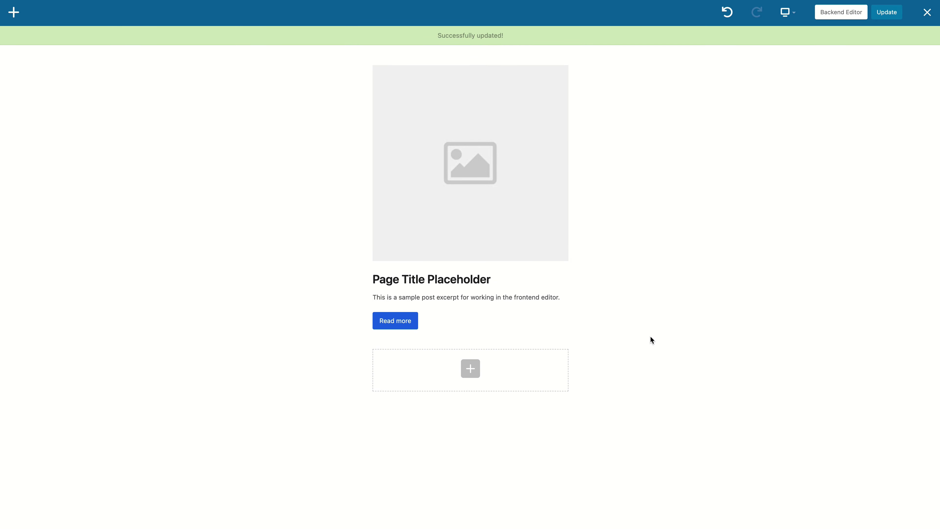
Set the row's Inner Column Gap to 0px and save.
mouse_move(476, 231)
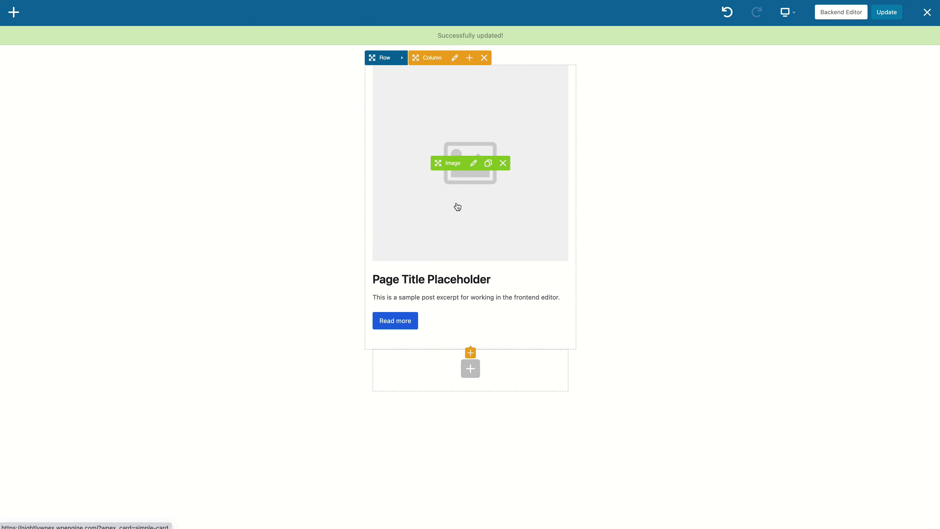
click(403, 58)
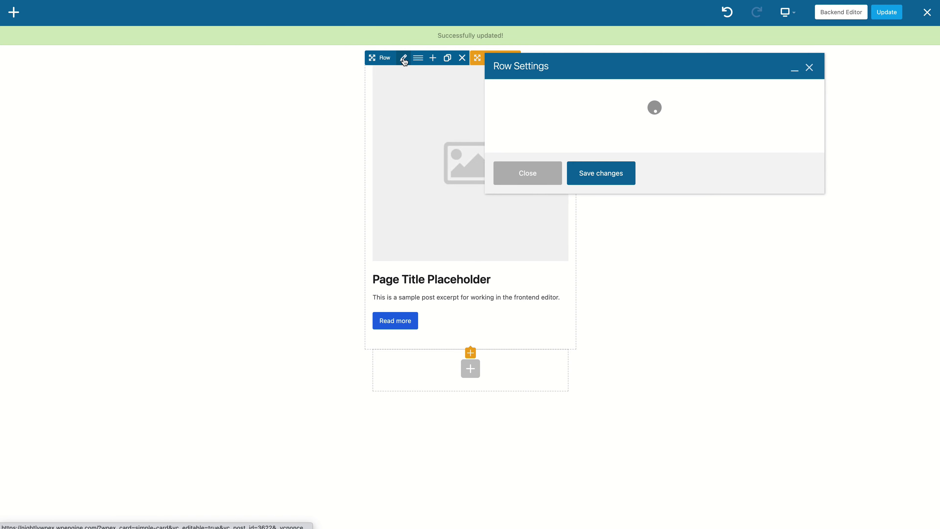
scroll(614, 257, down, 6)
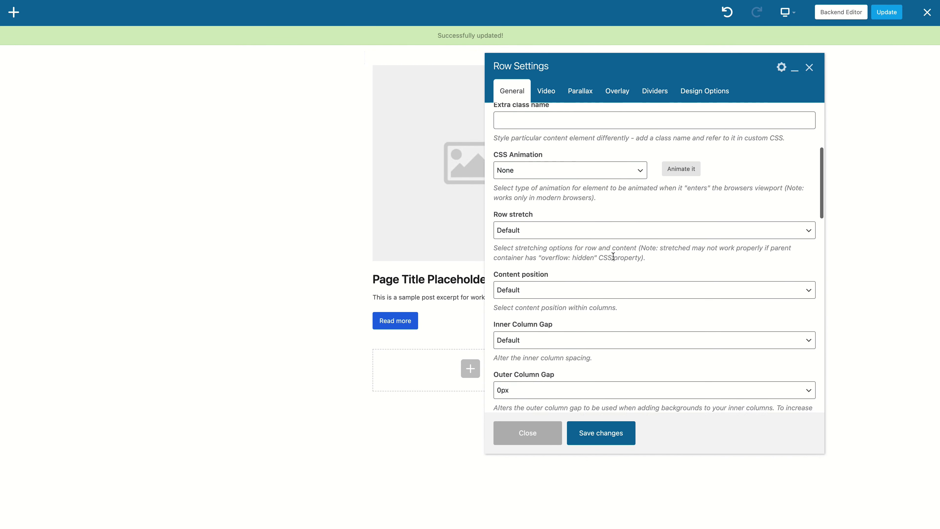
scroll(613, 256, down, 5)
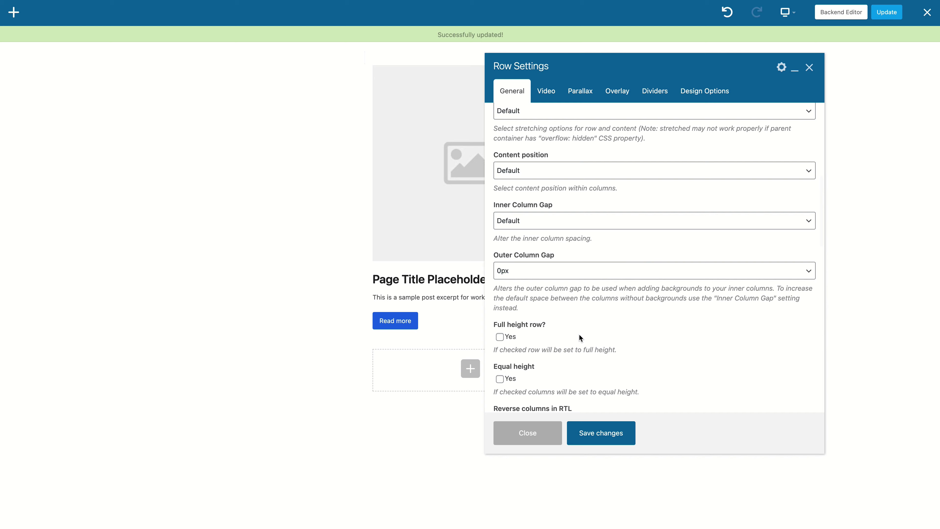
scroll(579, 333, up, 2)
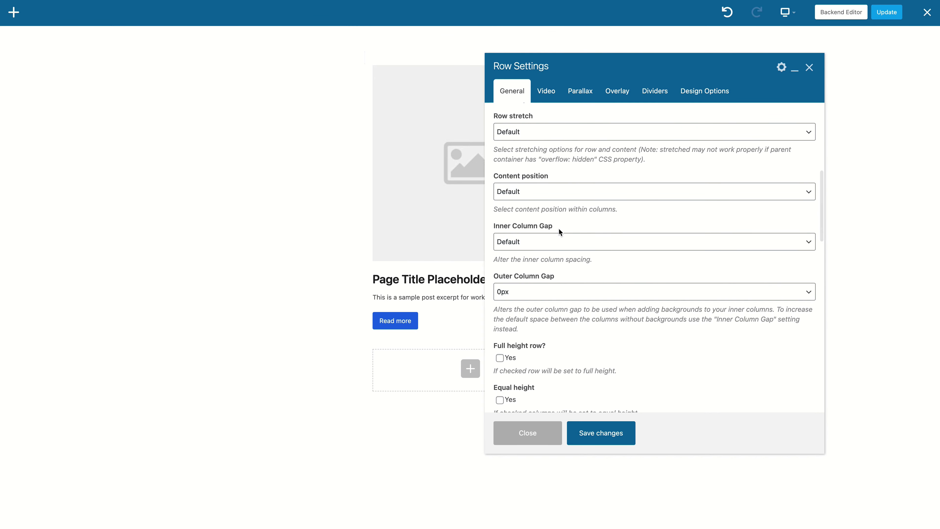
triple_click(499, 227)
click(561, 246)
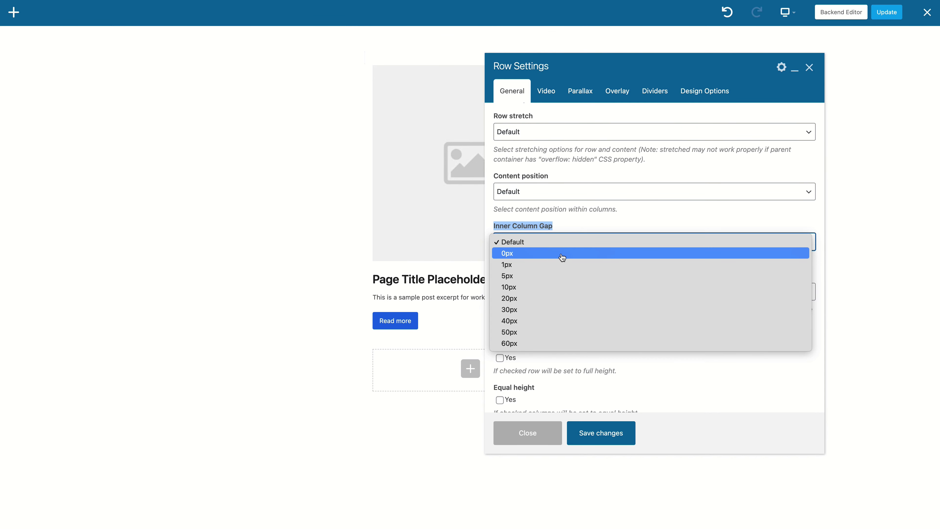
click(562, 255)
click(602, 434)
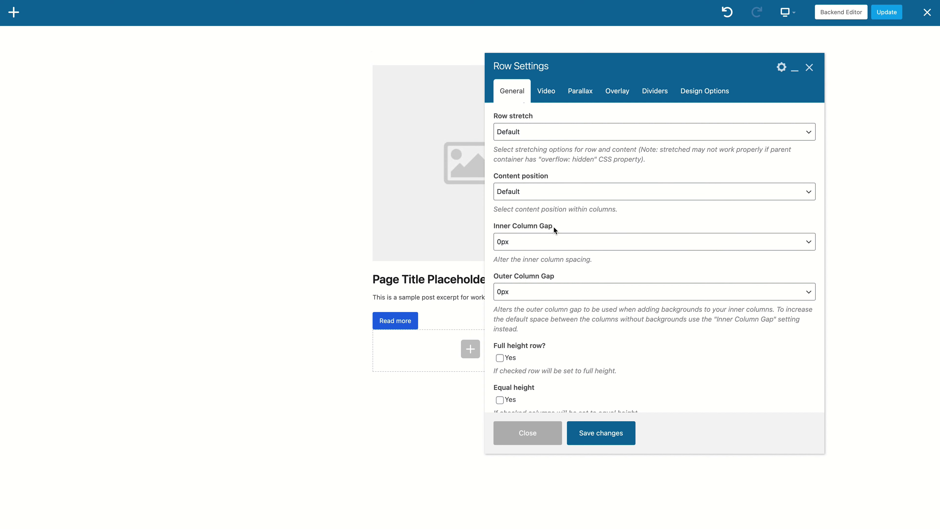
Tick Equal height in the row settings and save.
scroll(603, 355, down, 2)
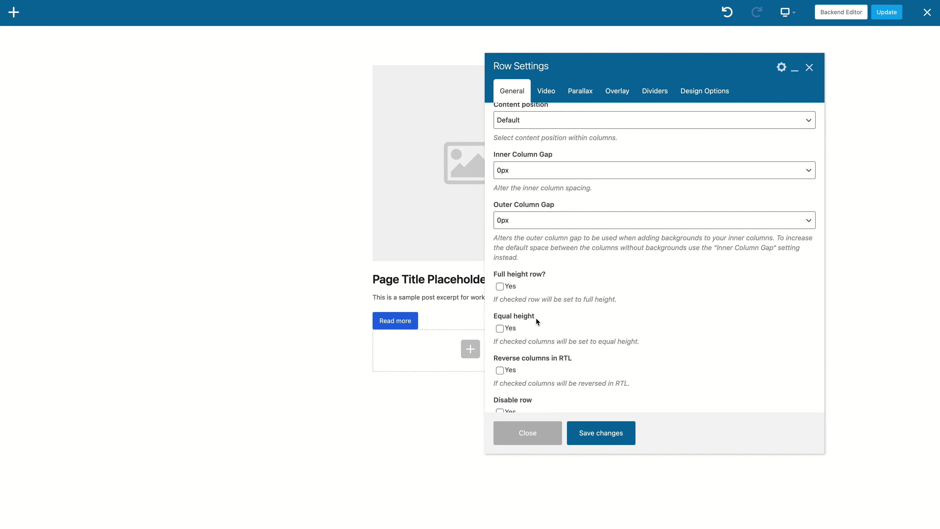
drag(536, 318, 496, 315)
click(558, 320)
click(604, 434)
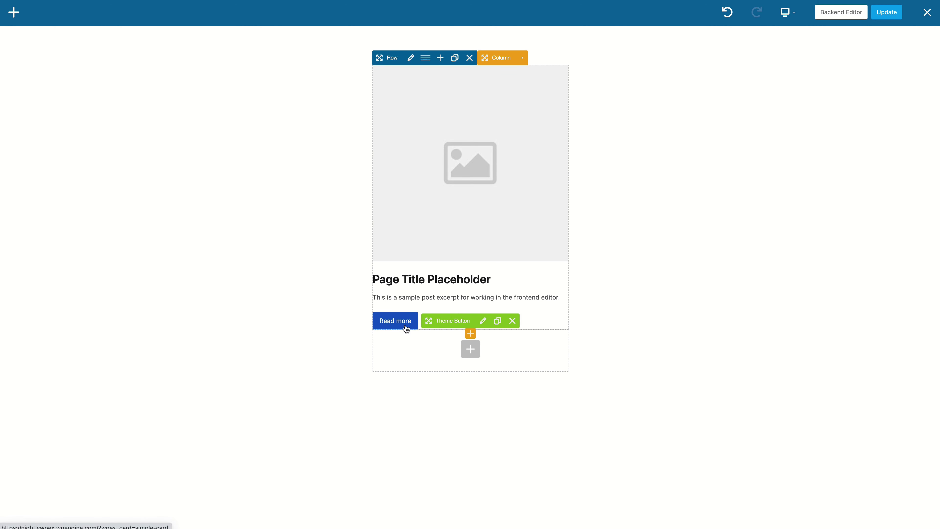
Give the Read more button the extra class wpex-mt-auto and close its settings.
click(483, 322)
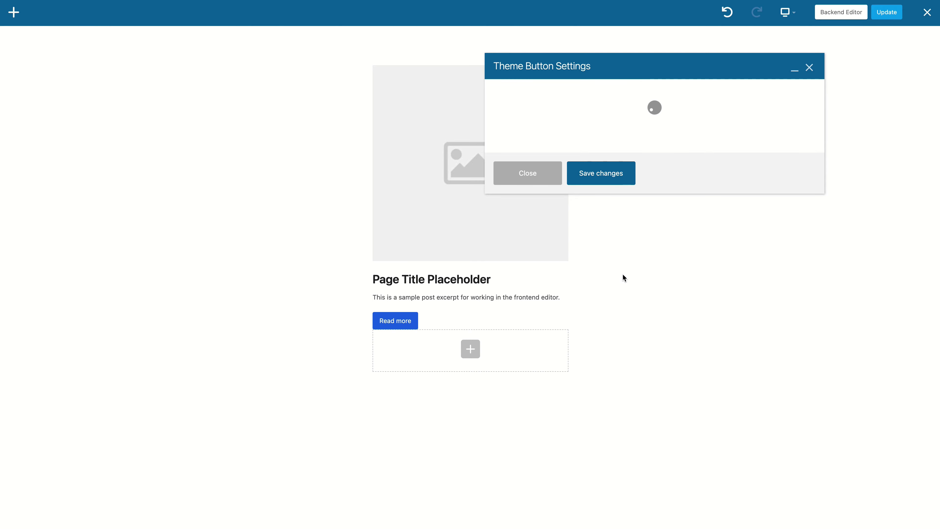
scroll(621, 270, down, 3)
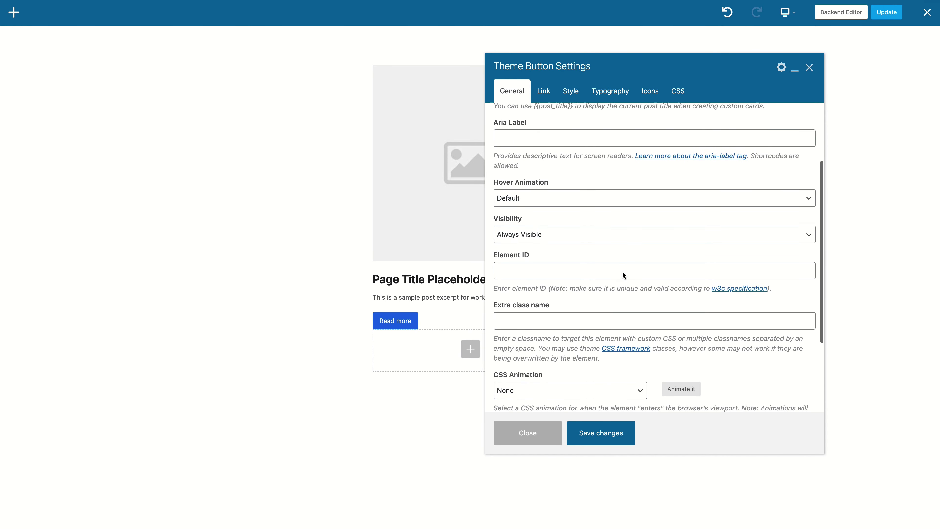
click(591, 319)
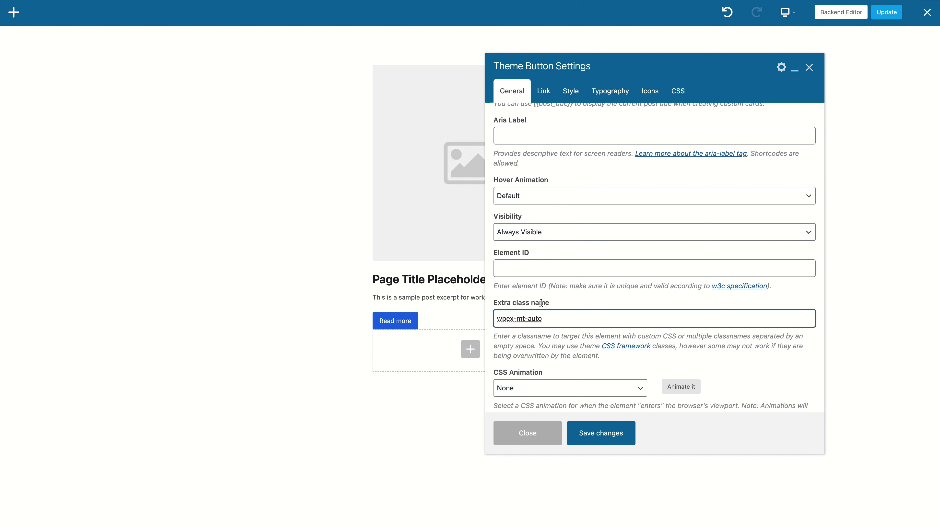
mouse_move(540, 317)
mouse_down()
mouse_move(518, 317)
mouse_move(531, 319)
mouse_up()
click(532, 318)
click(744, 34)
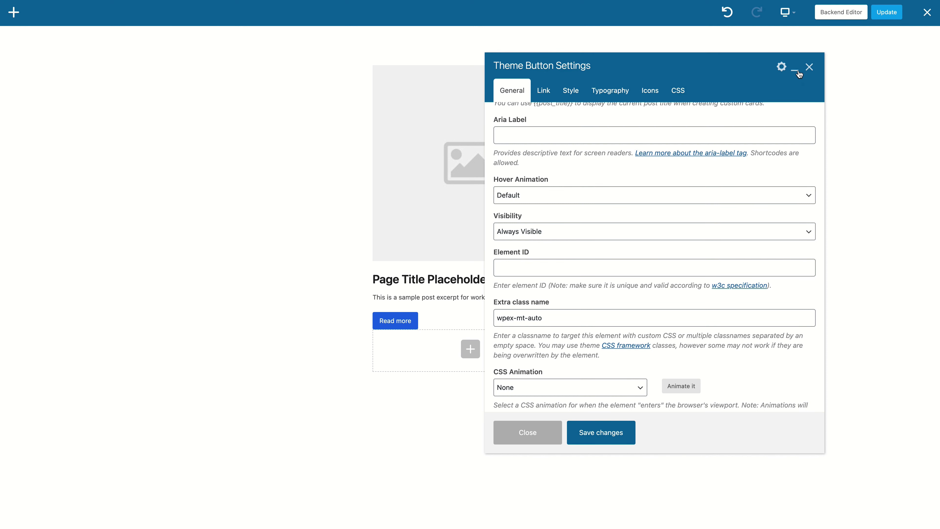
click(809, 68)
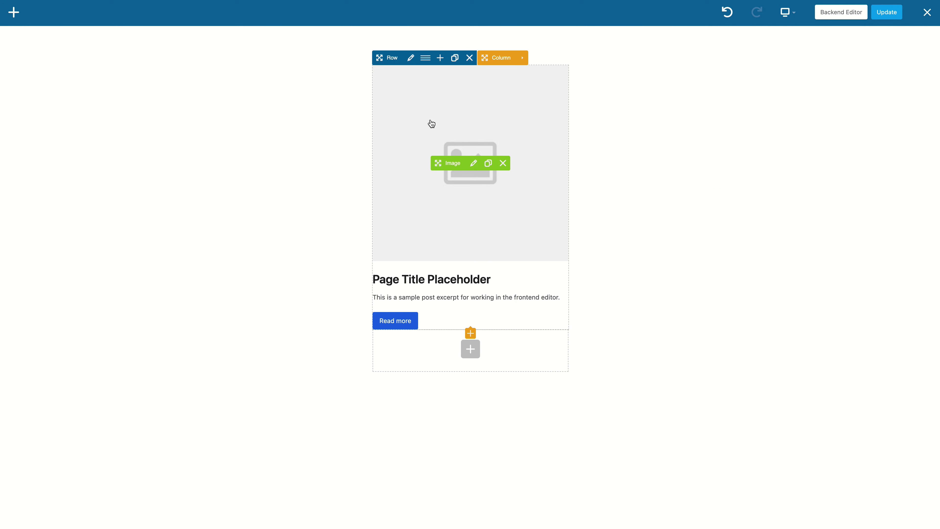
In the row's Design Options, simplify controls and set 20px padding, 1px light border.
click(410, 59)
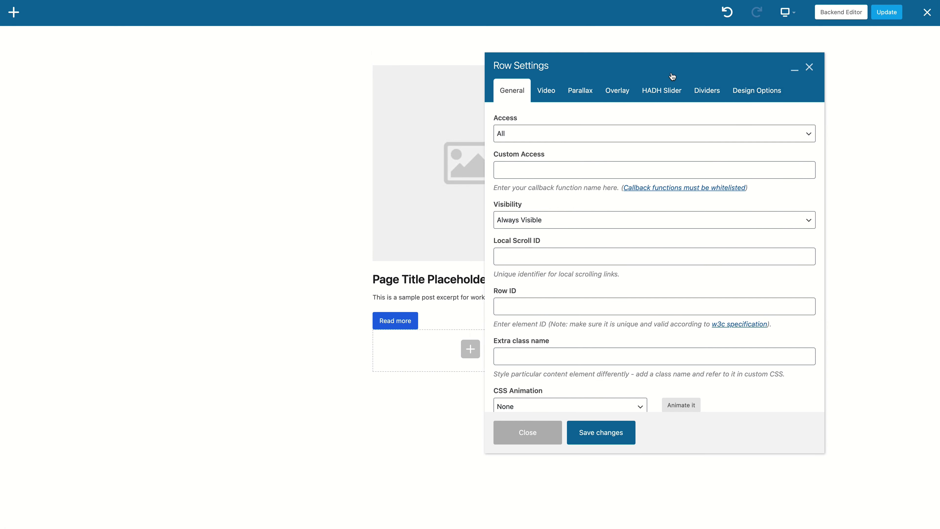
click(727, 93)
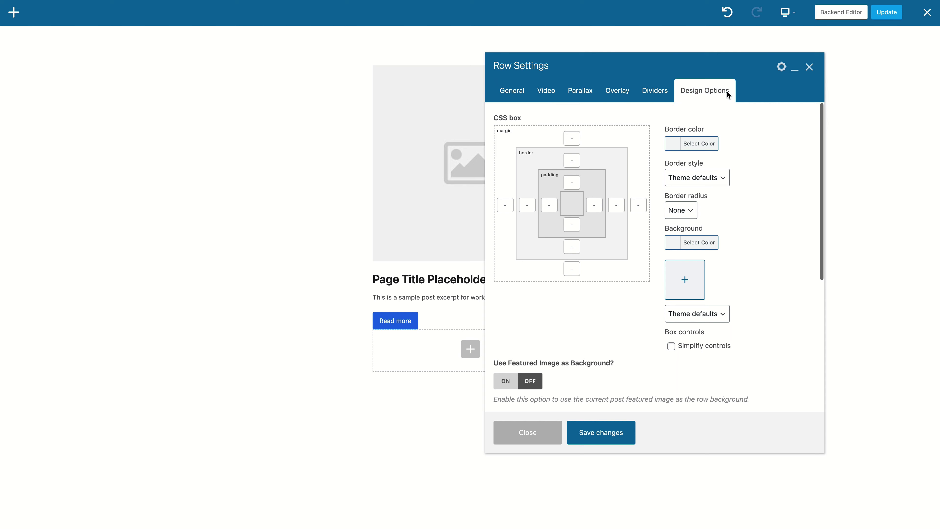
click(692, 346)
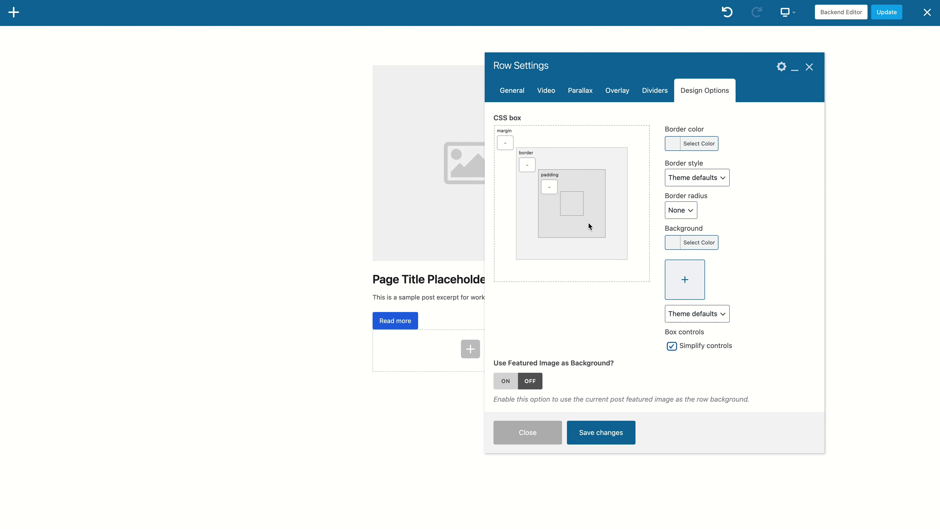
click(555, 192)
click(528, 167)
click(713, 142)
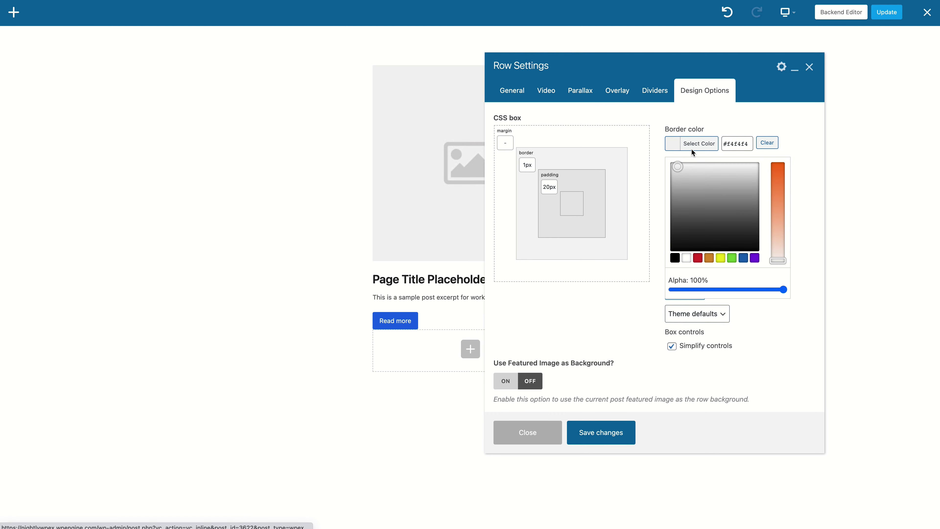
Make the row border Solid, save the row, and update the card.
click(699, 143)
click(697, 176)
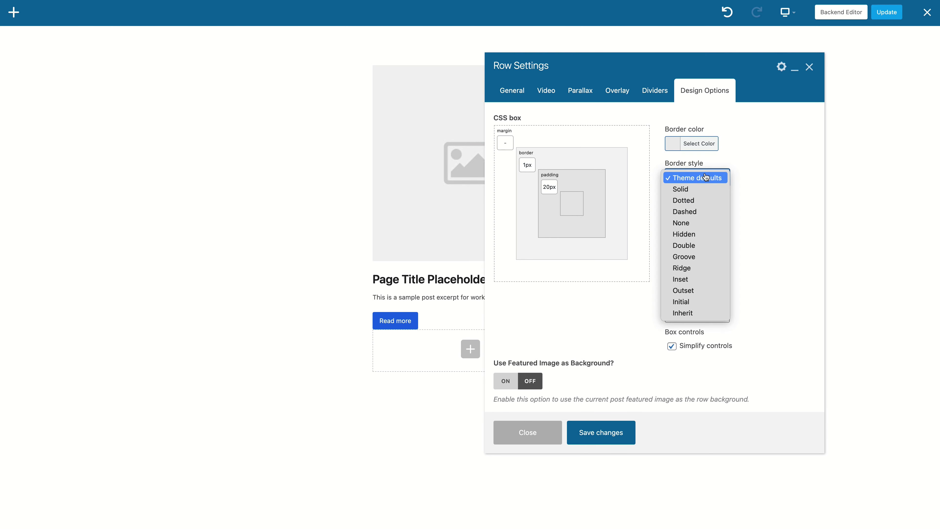
click(699, 192)
click(614, 439)
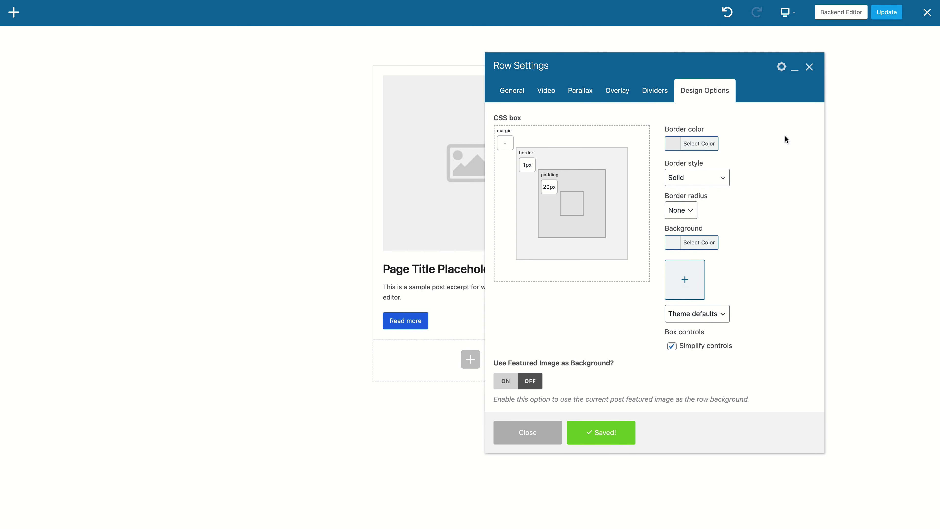
click(809, 67)
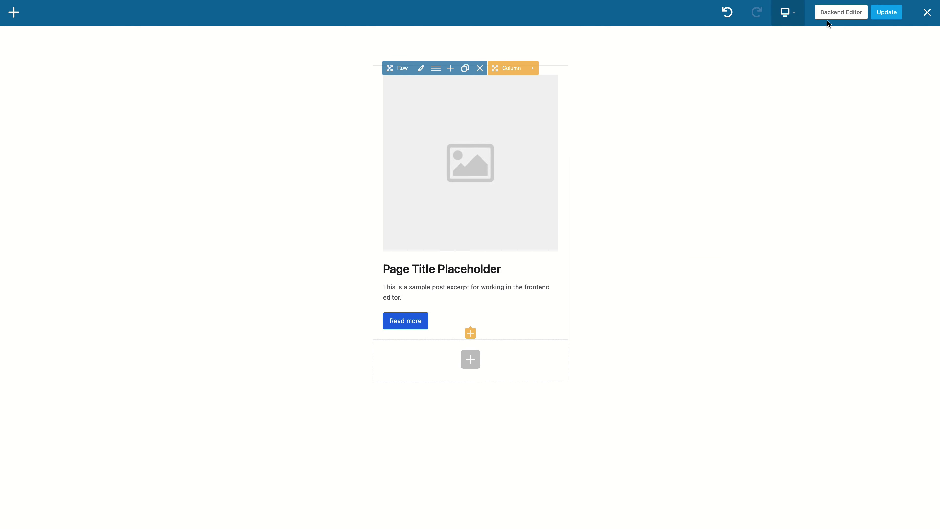
click(886, 16)
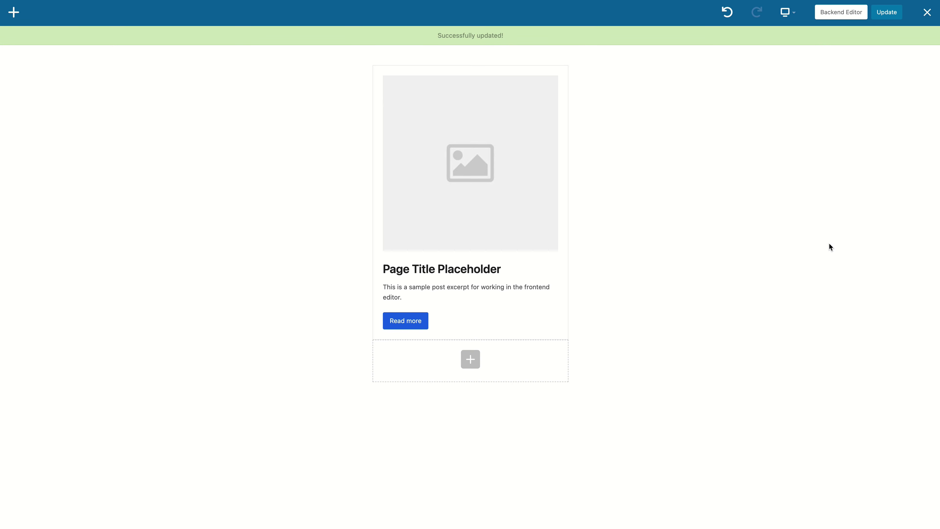
click(926, 12)
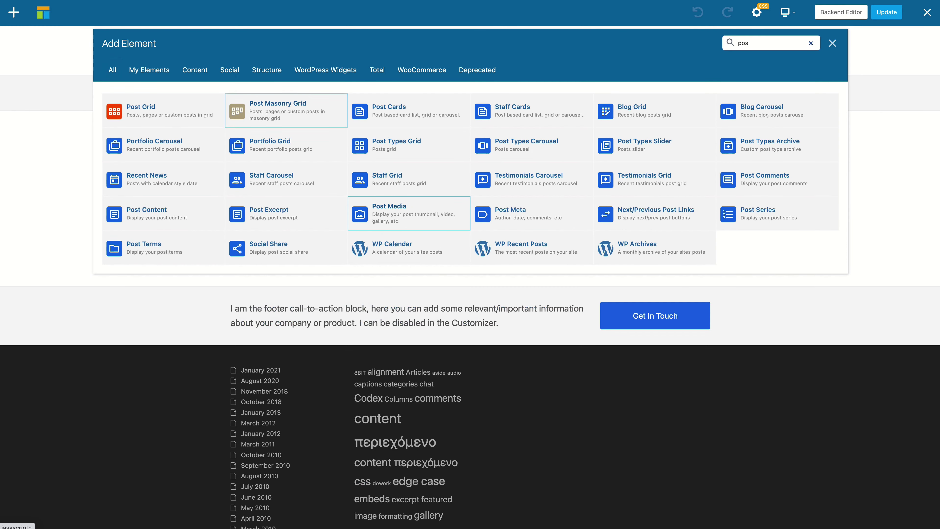
Add a Post Cards element using the Custom Card: Simple Card style, save it, and review the grid.
click(209, 114)
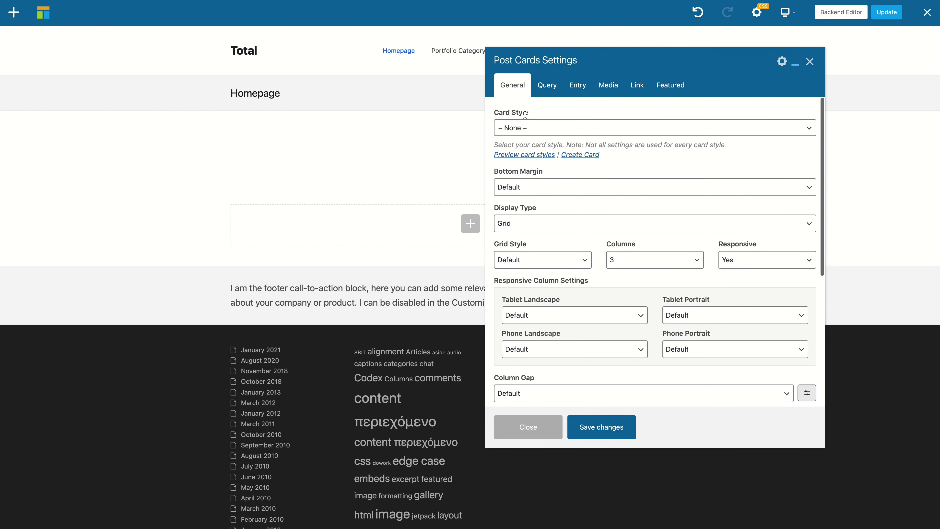
click(559, 127)
scroll(588, 178, down, 5)
scroll(590, 178, down, 5)
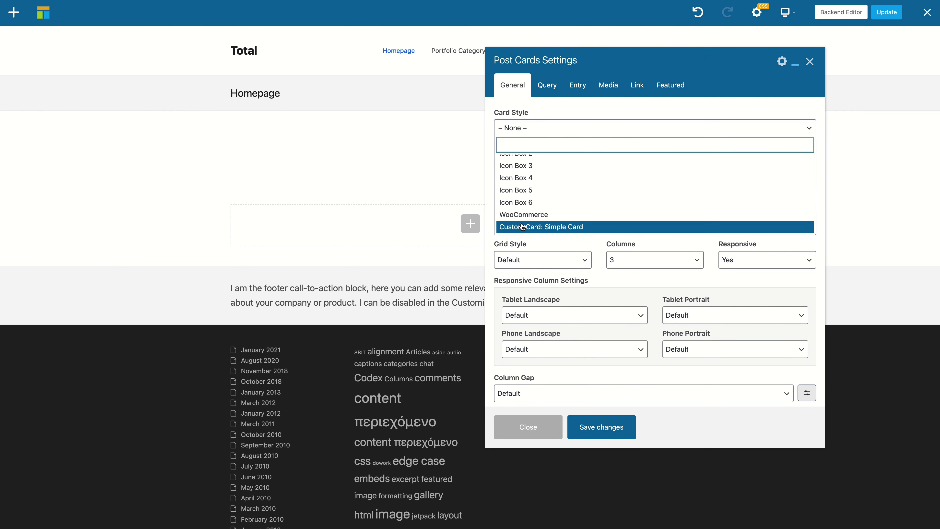
click(547, 226)
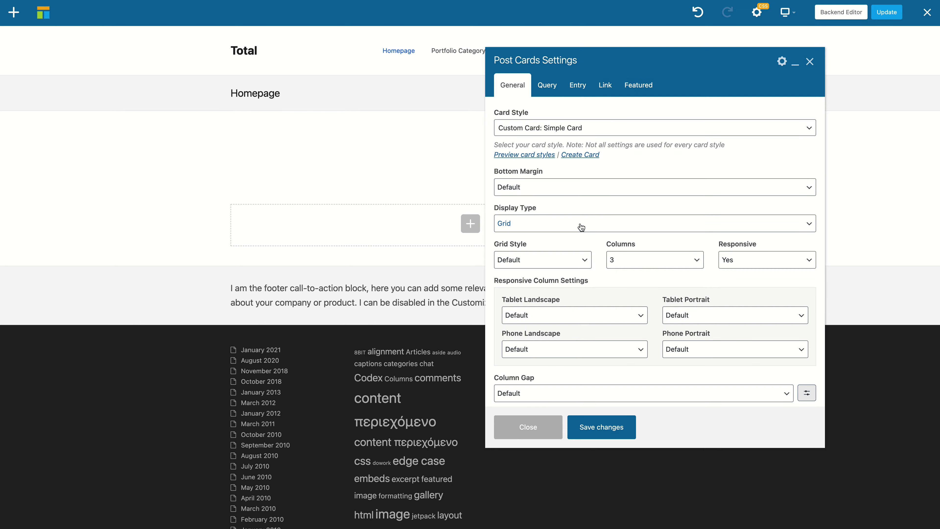
click(598, 427)
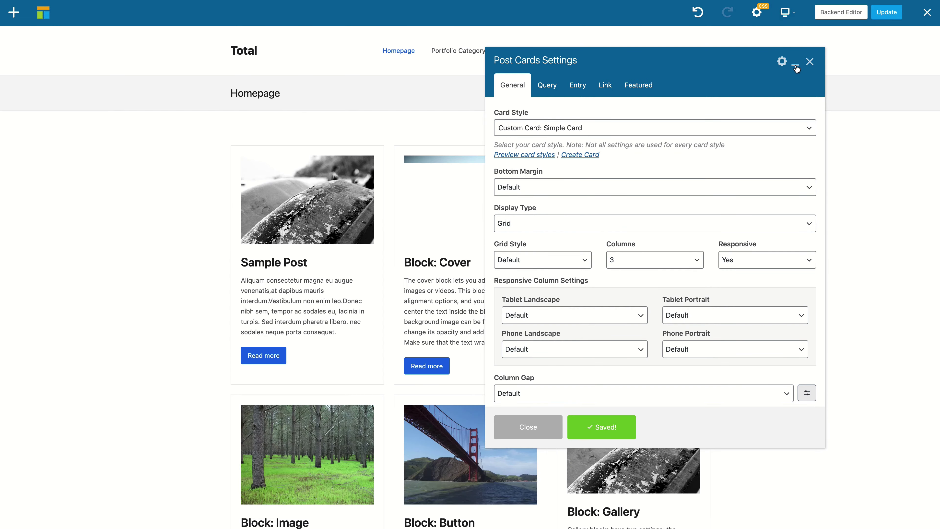
click(794, 62)
scroll(717, 305, down, 4)
scroll(718, 305, down, 3)
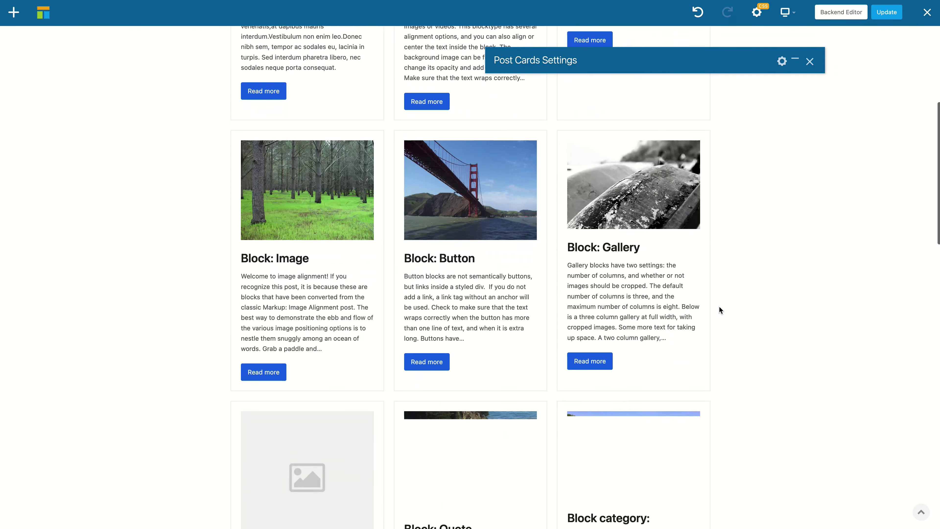
scroll(719, 305, up, 10)
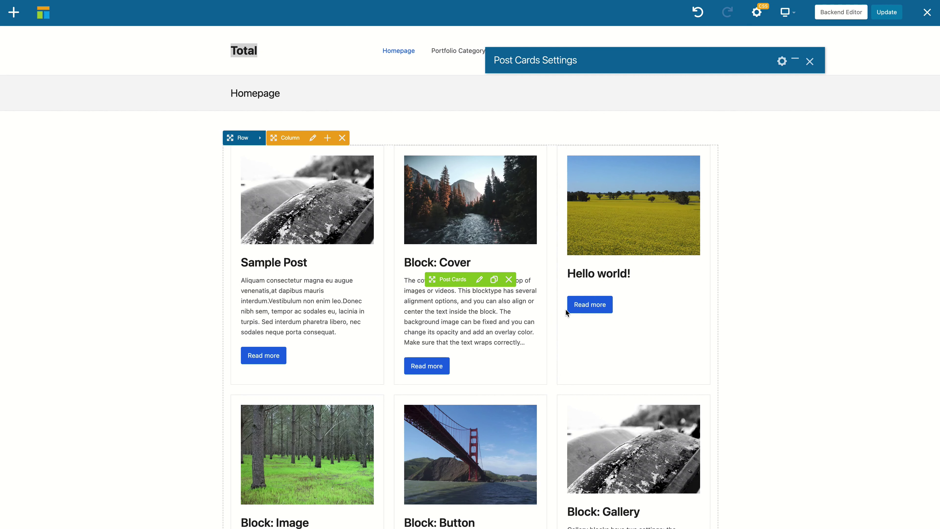
scroll(325, 358, down, 5)
Give the Simple Card's Read more button the extra class wpex-mt-auto and update the card.
scroll(364, 366, up, 4)
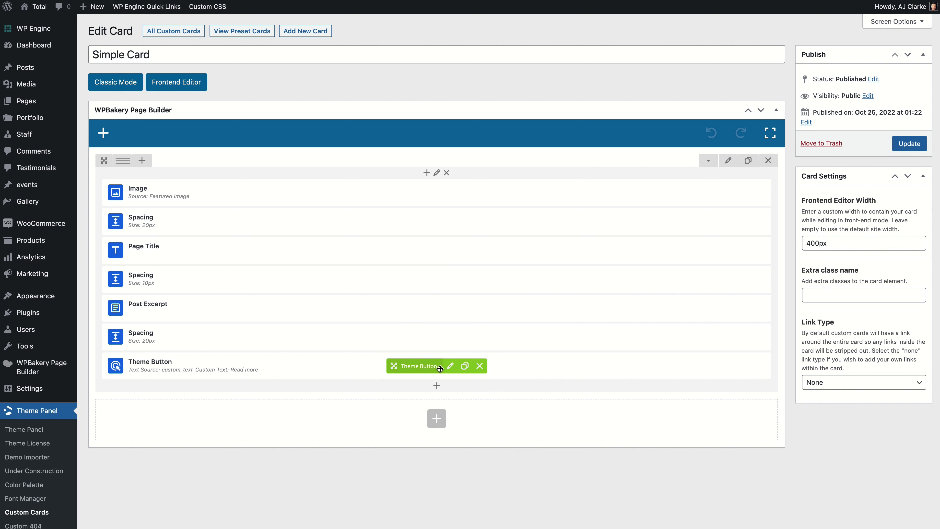
click(450, 366)
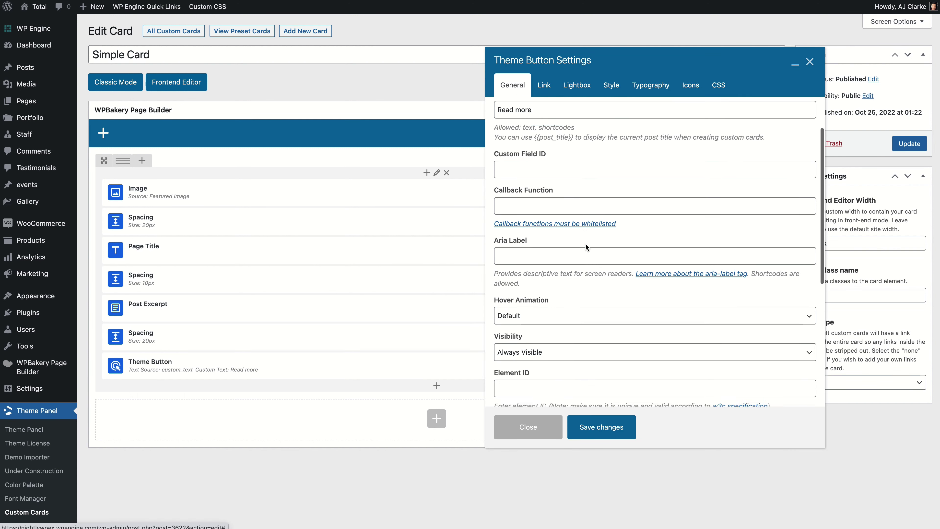
scroll(585, 247, down, 4)
click(544, 312)
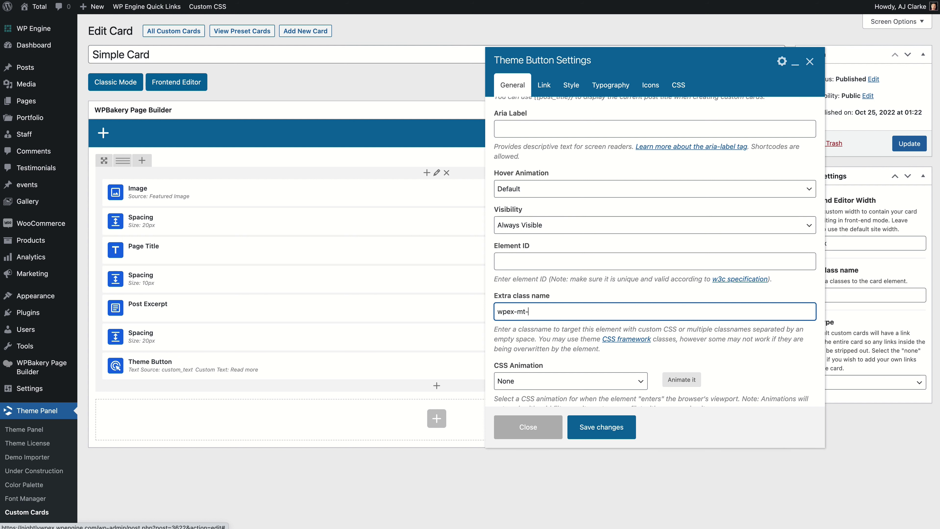
text(wpex-mt-auto)
click(518, 312)
click(598, 431)
click(909, 143)
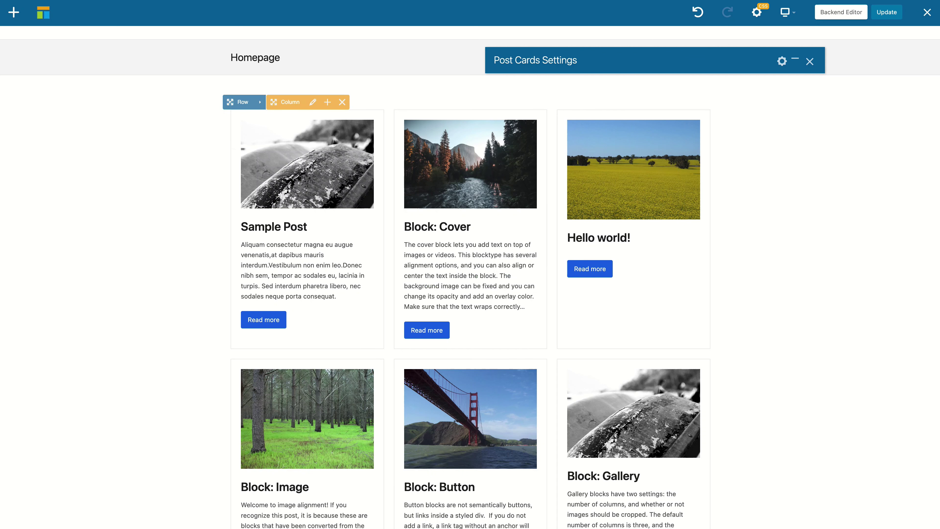
Set the Post Cards bottom margin to 0px and save.
click(794, 62)
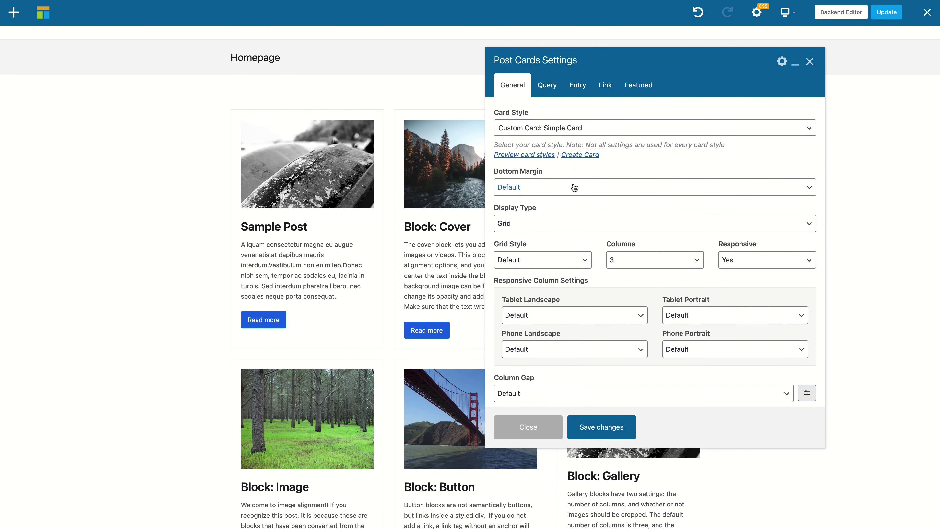
click(563, 186)
click(569, 195)
click(589, 425)
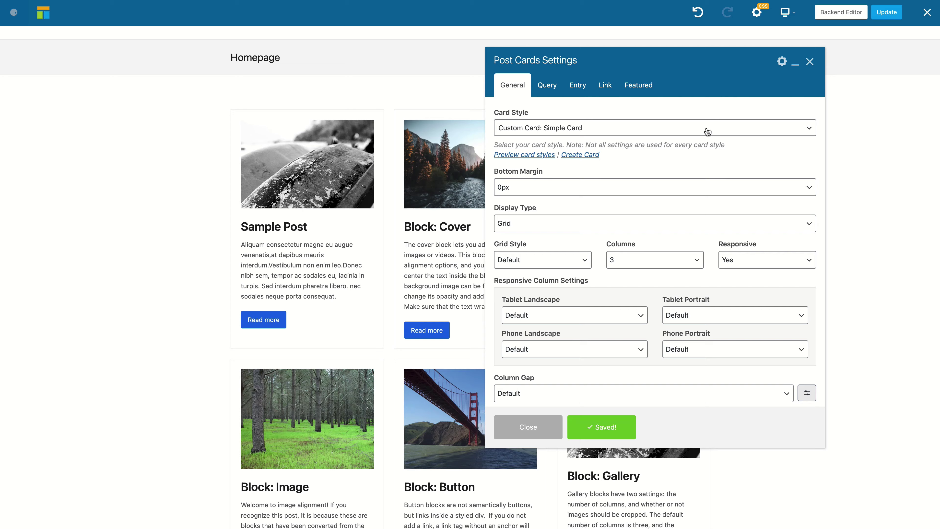
click(795, 62)
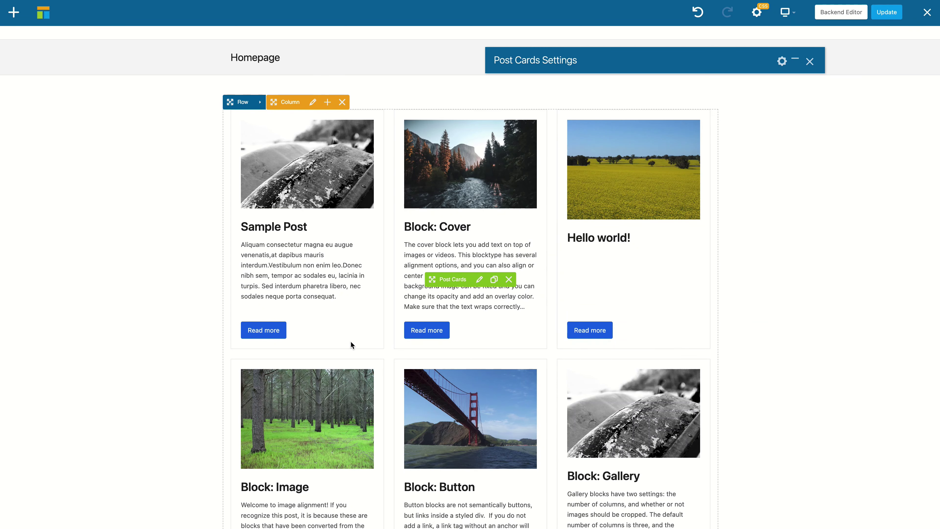
scroll(352, 345, down, 15)
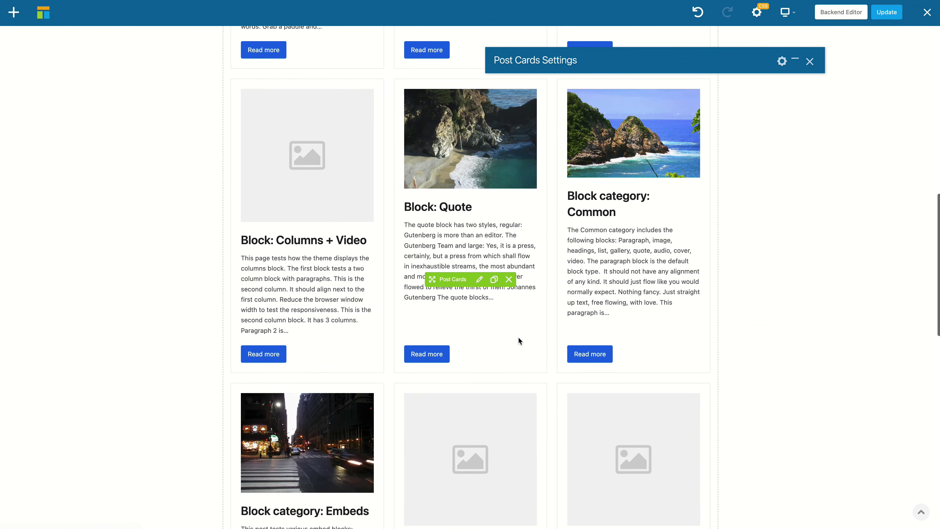
scroll(518, 336, down, 5)
scroll(518, 336, up, 20)
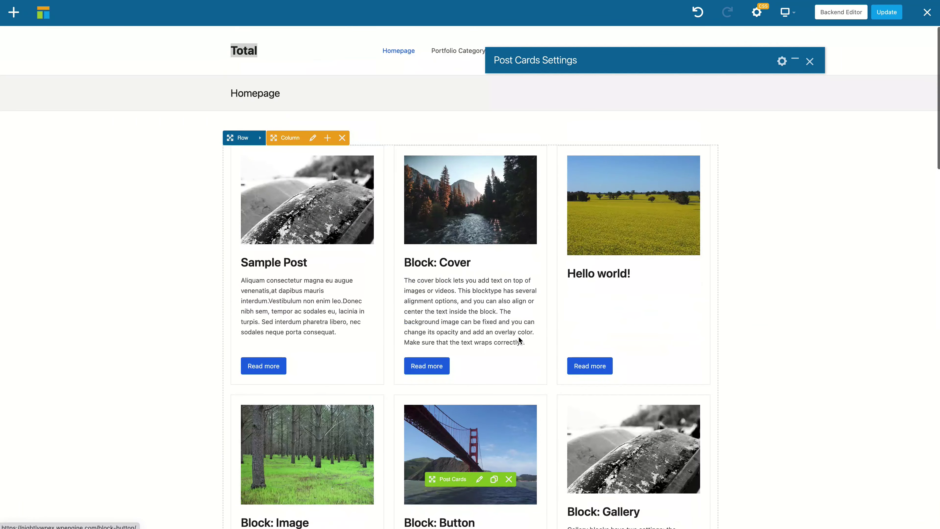
Turn on the featured first card in the Post Cards settings and save.
click(796, 62)
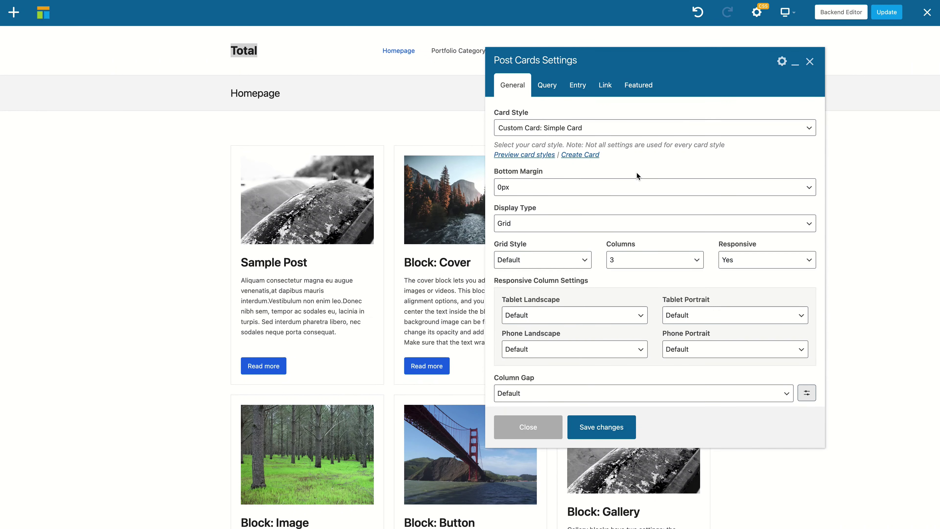
click(639, 86)
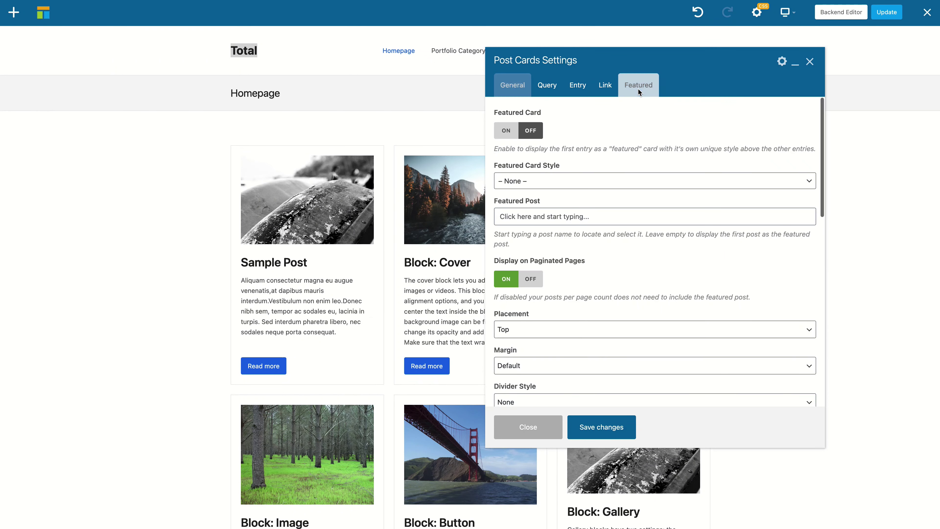
click(505, 134)
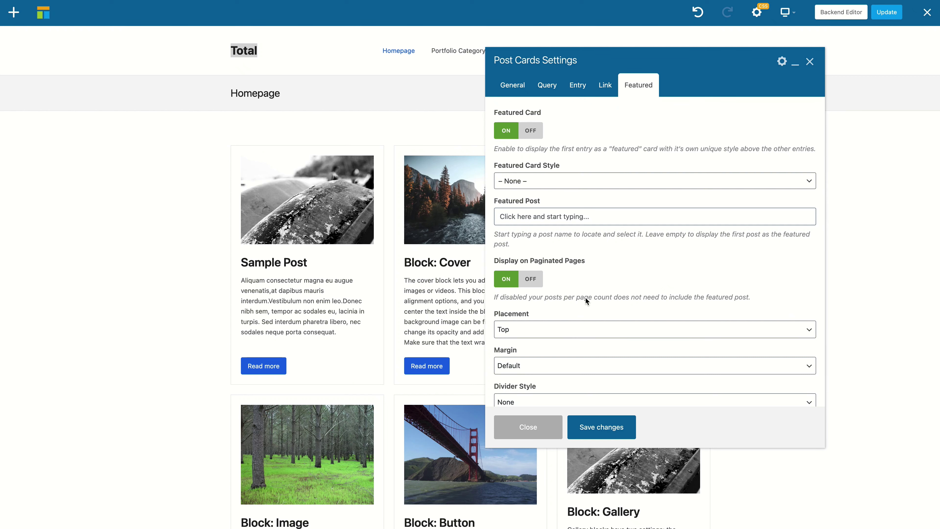
click(602, 425)
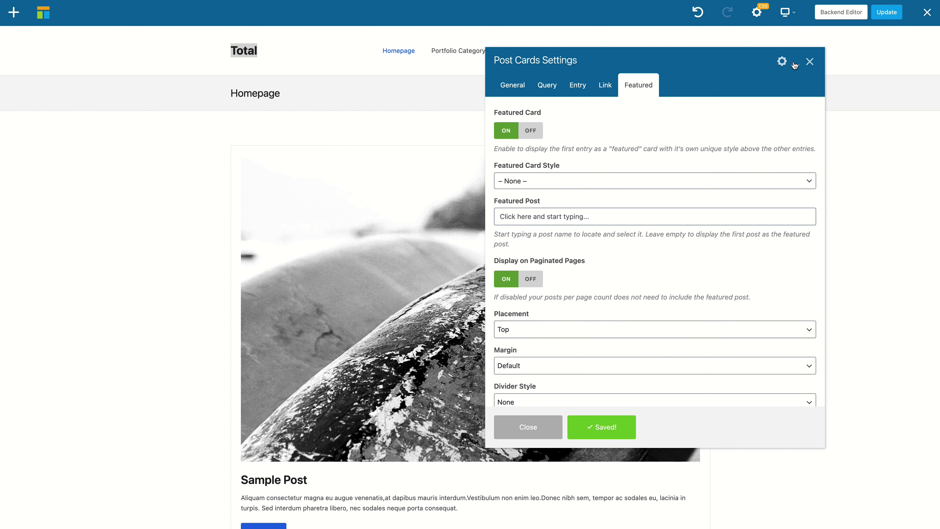
click(795, 61)
scroll(797, 214, down, 5)
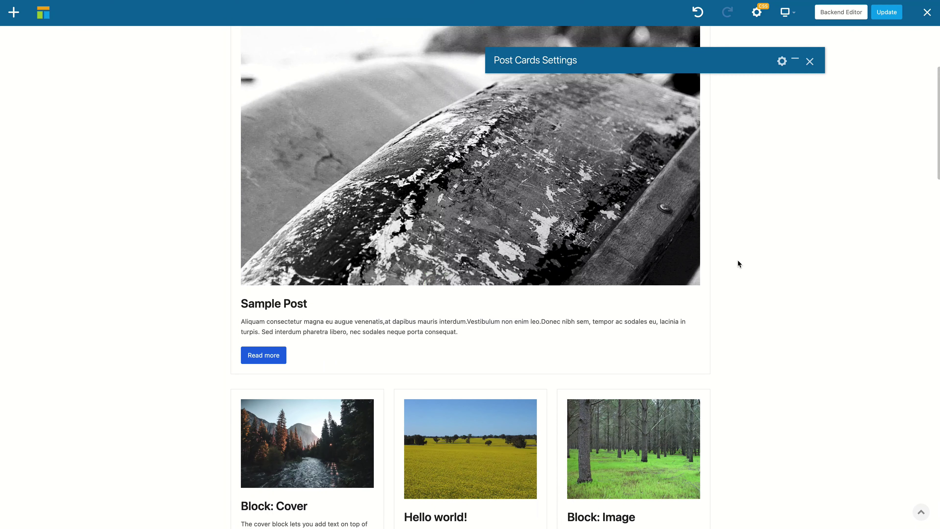
scroll(738, 262, down, 5)
scroll(738, 263, up, 10)
scroll(634, 251, down, 1)
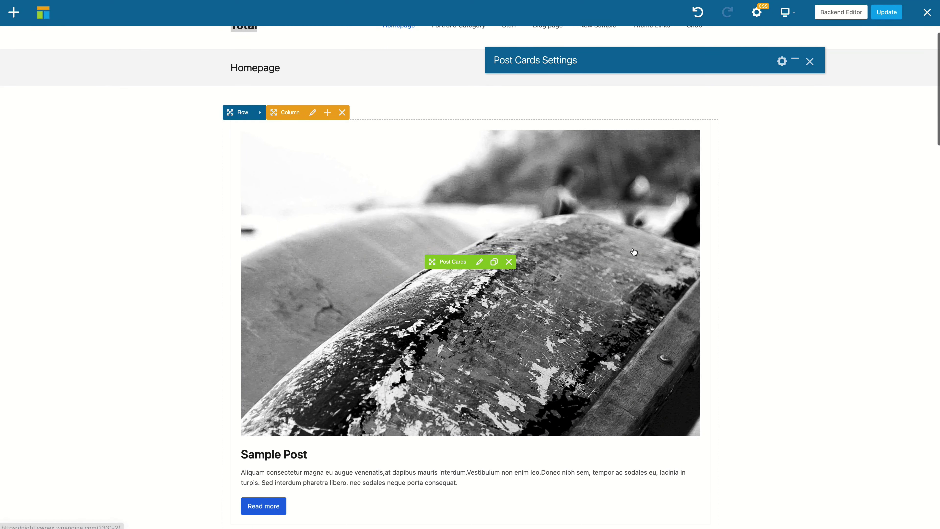
scroll(634, 252, up, 1)
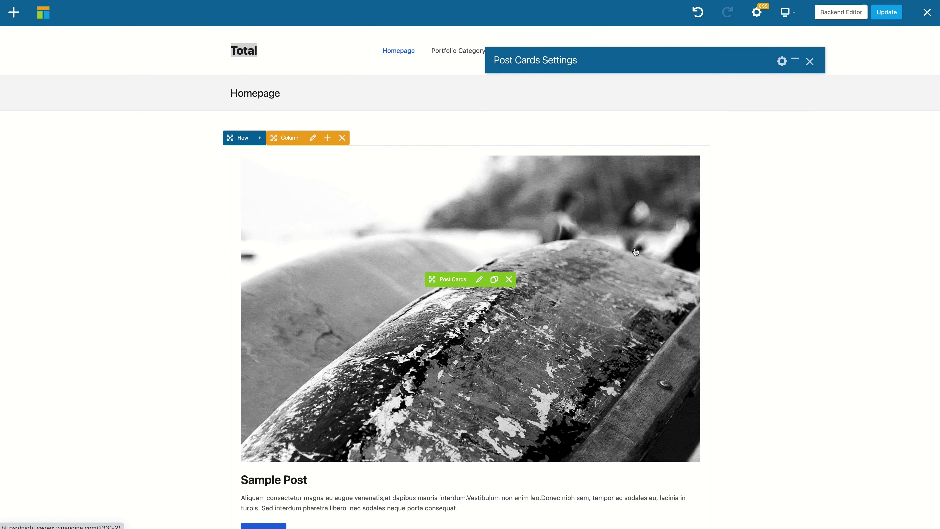
Create a new custom card titled 'Featured Card' and publish it.
click(810, 62)
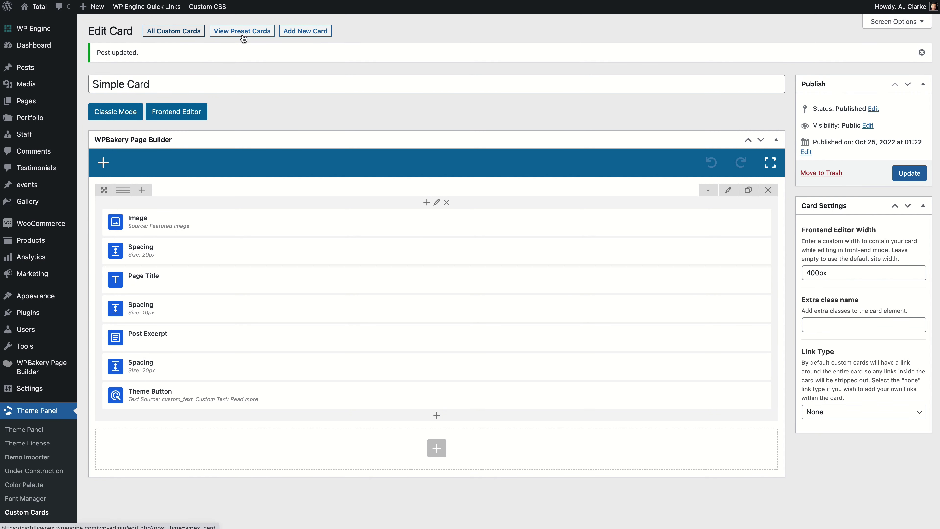
click(284, 32)
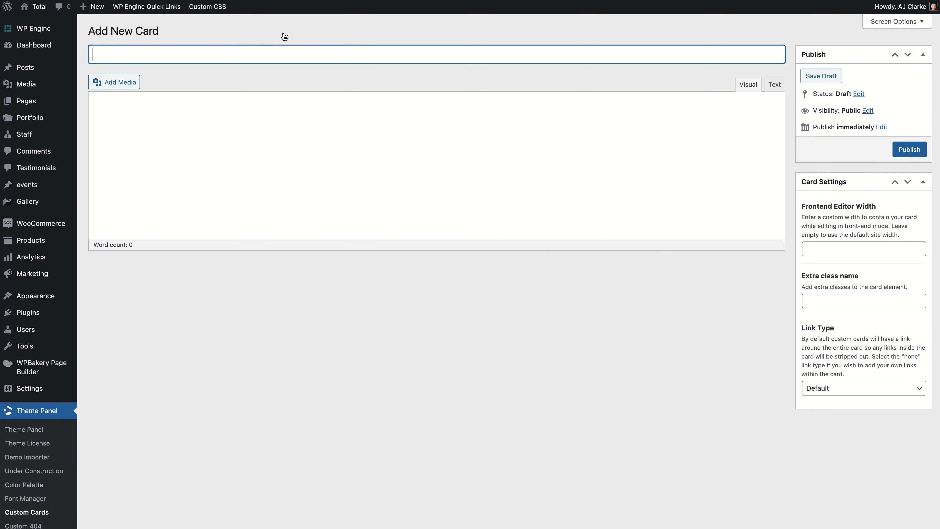
text(Featured Card)
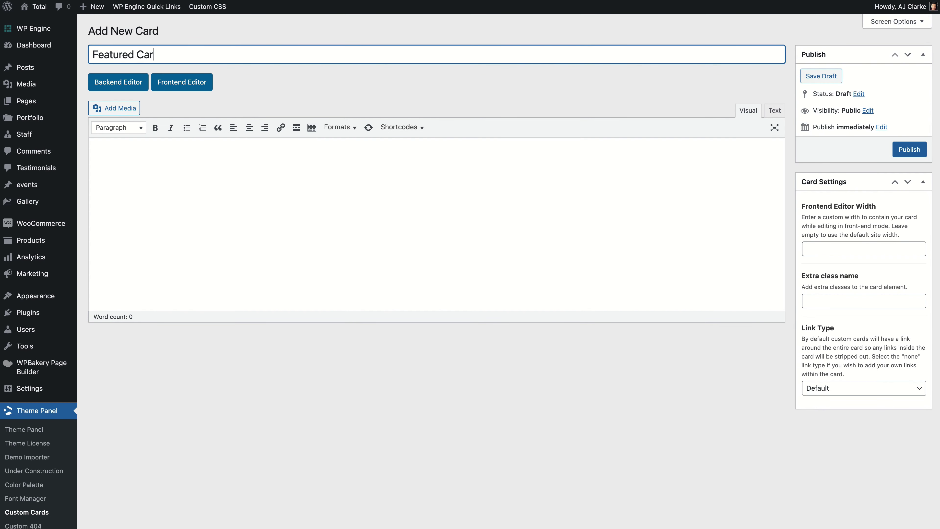
click(906, 150)
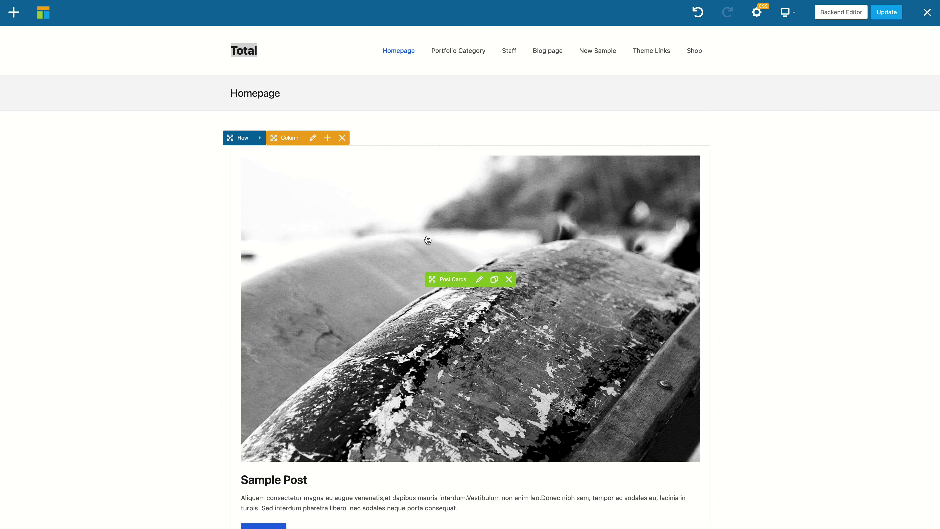
scroll(631, 214, down, 3)
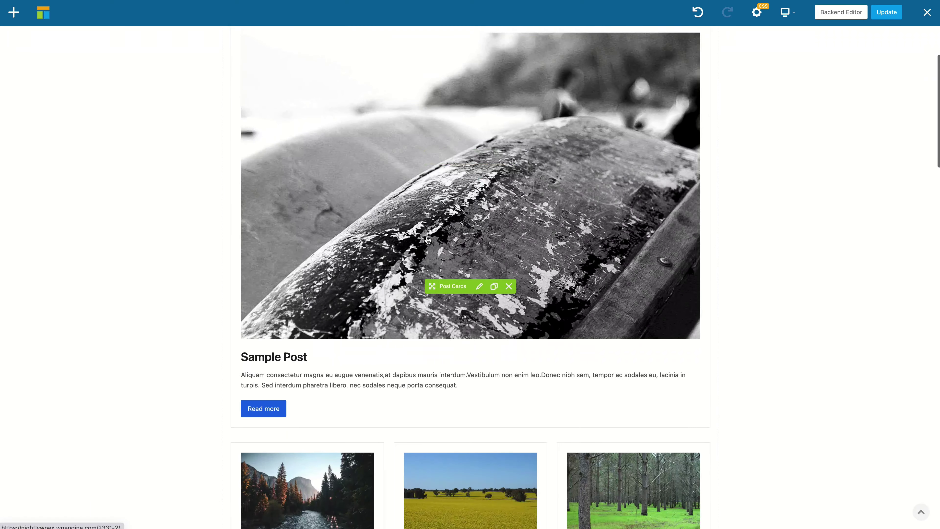
scroll(631, 214, up, 3)
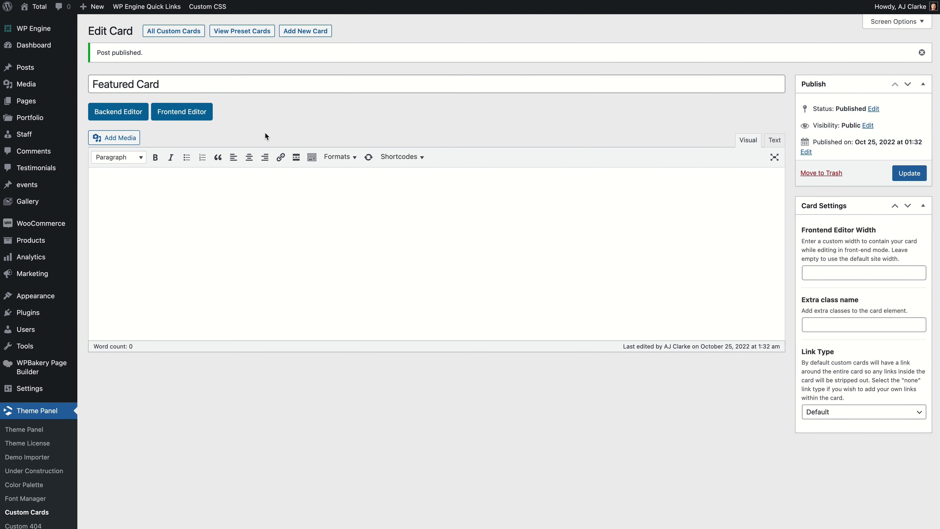
Open the Featured Card in the frontend editor, add an empty row, and expand its controls.
click(115, 112)
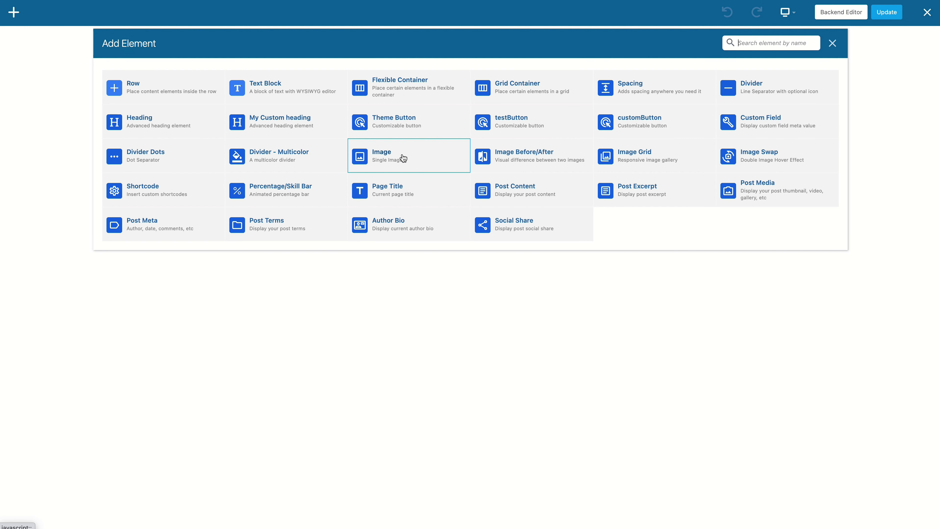
click(175, 95)
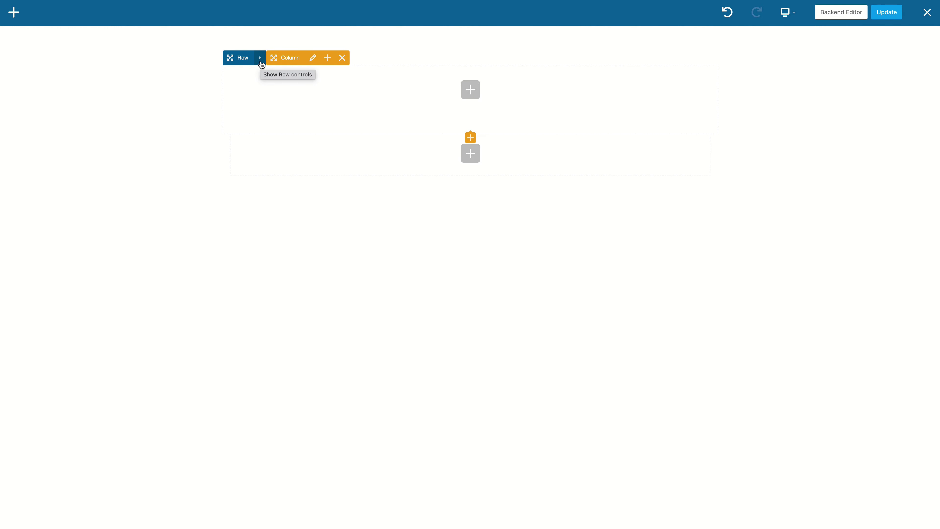
click(261, 59)
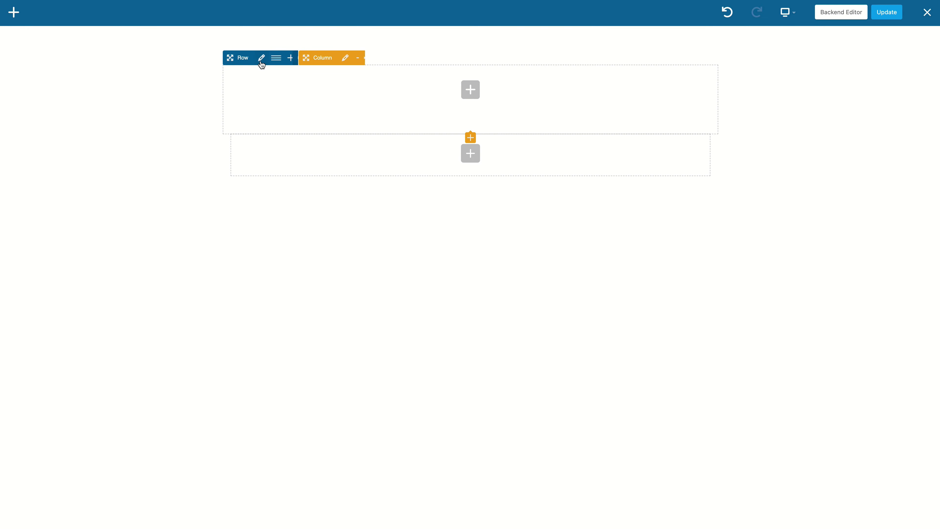
Set the row's inner column gap to 0px and save.
click(261, 58)
scroll(620, 246, down, 3)
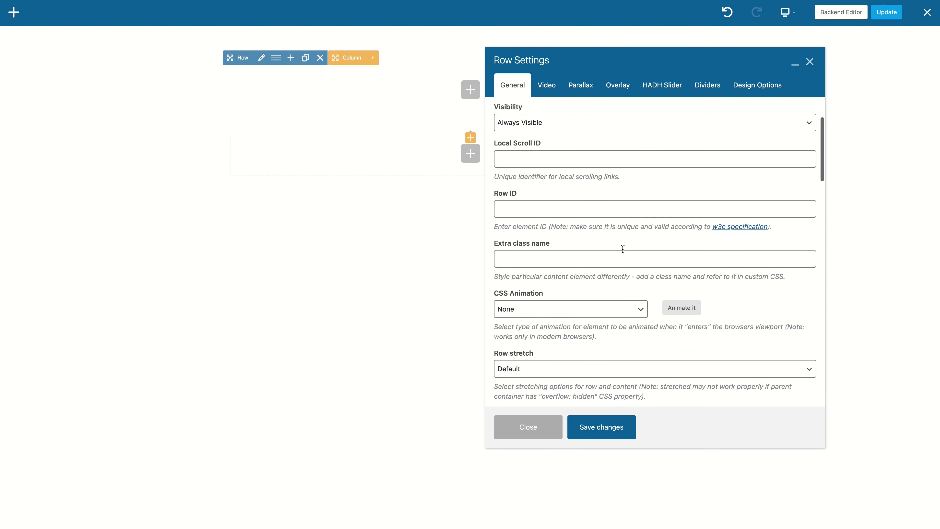
scroll(620, 246, down, 8)
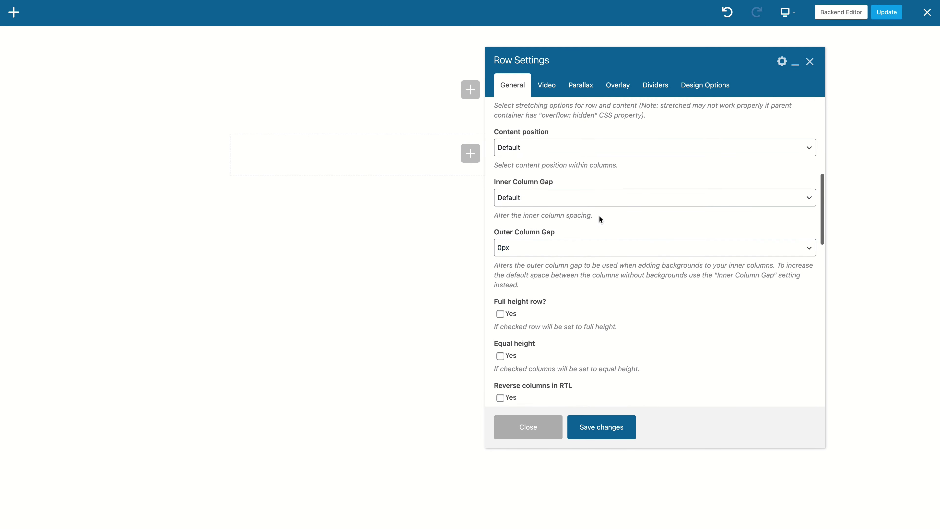
scroll(598, 216, up, 4)
scroll(565, 154, down, 4)
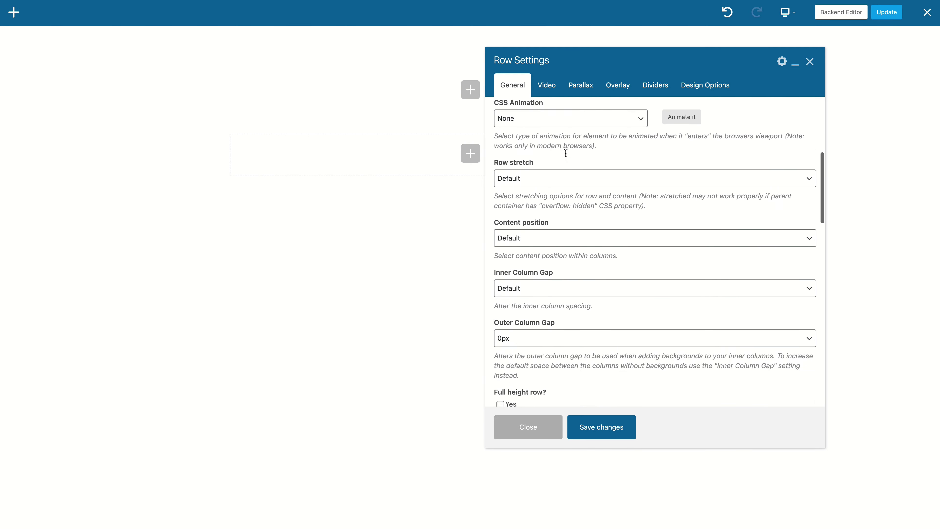
click(544, 167)
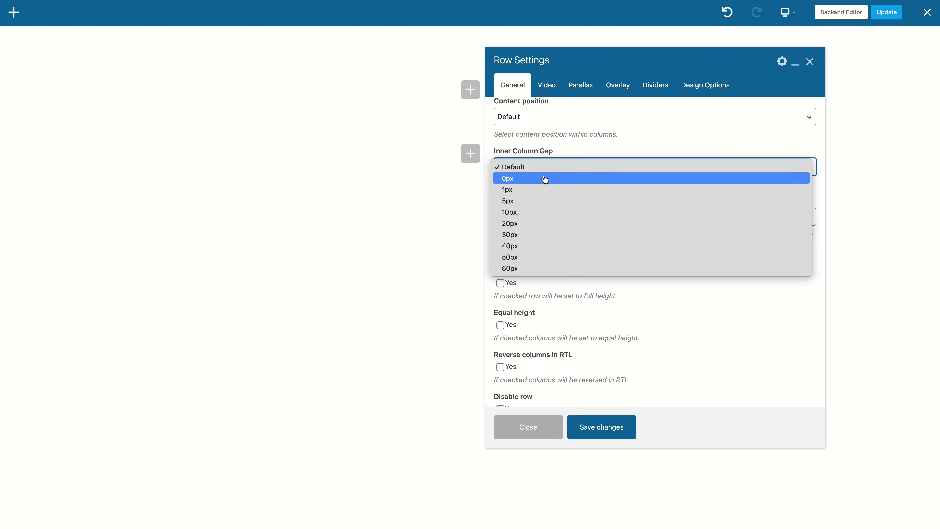
click(545, 179)
click(598, 430)
Give the row a 450px minimum height and save.
scroll(588, 255, down, 3)
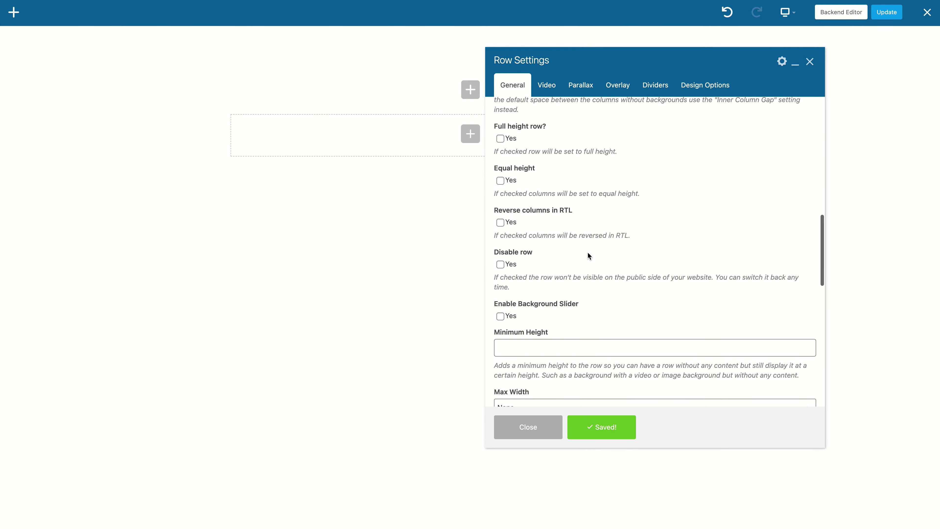
scroll(588, 255, down, 3)
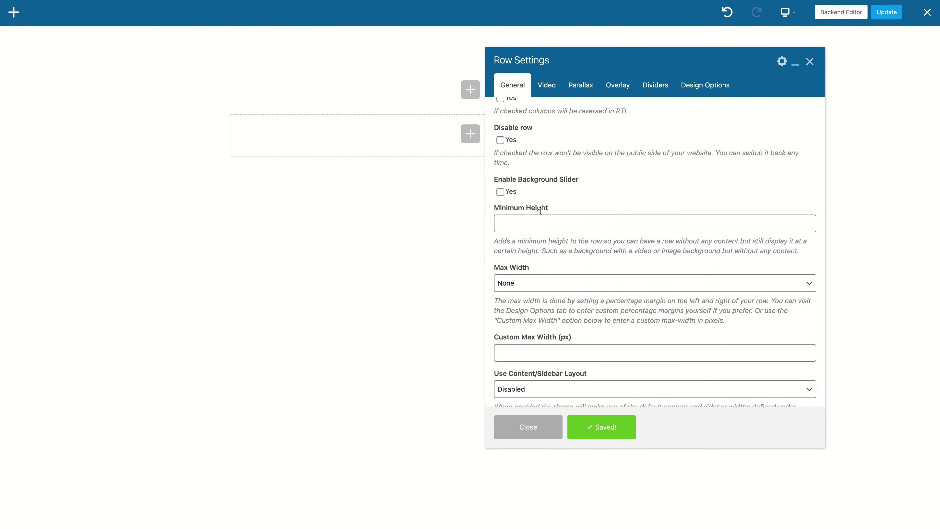
click(532, 226)
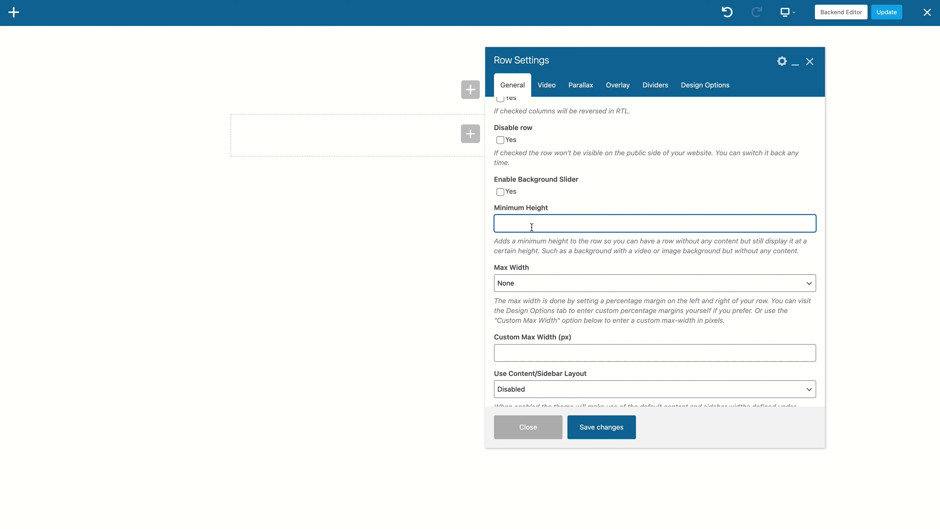
click(603, 426)
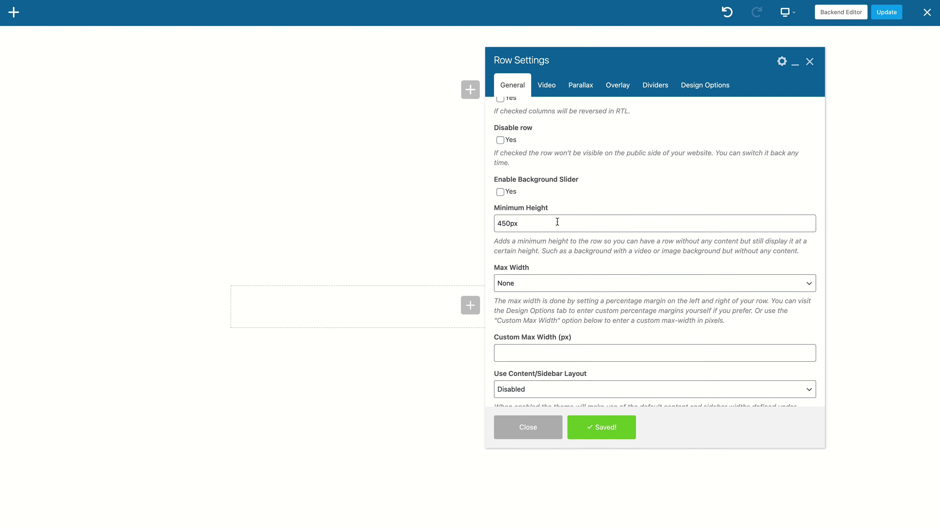
click(530, 225)
drag(530, 225, 475, 224)
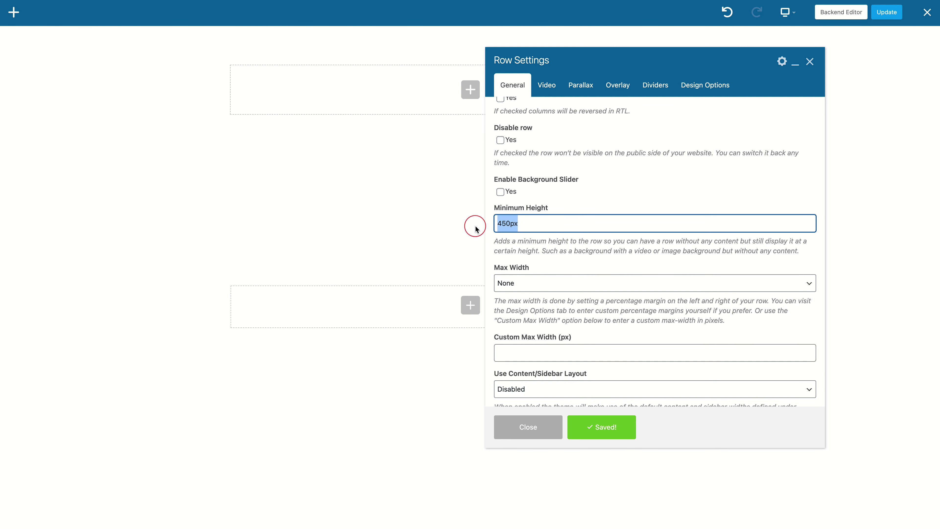
text(clamp())
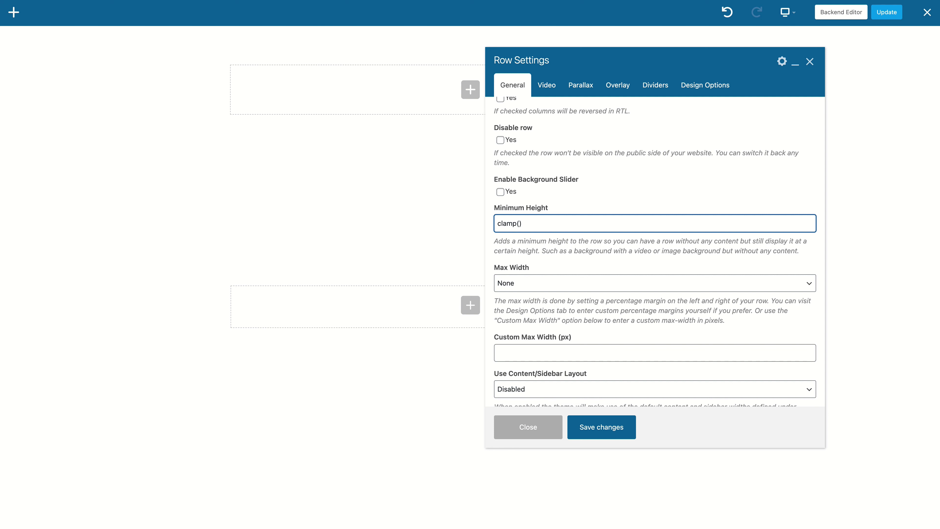
text(400px, 7vmax, 450)
click(616, 429)
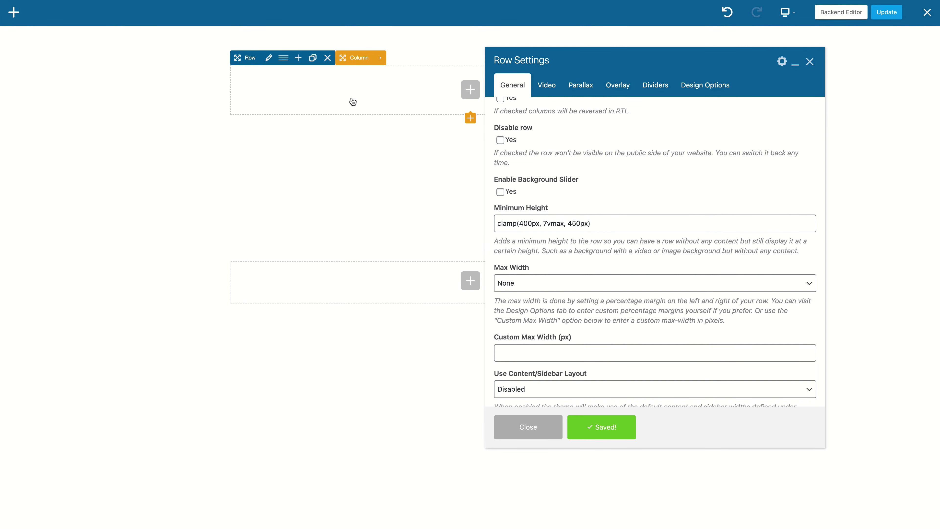
drag(623, 226, 429, 207)
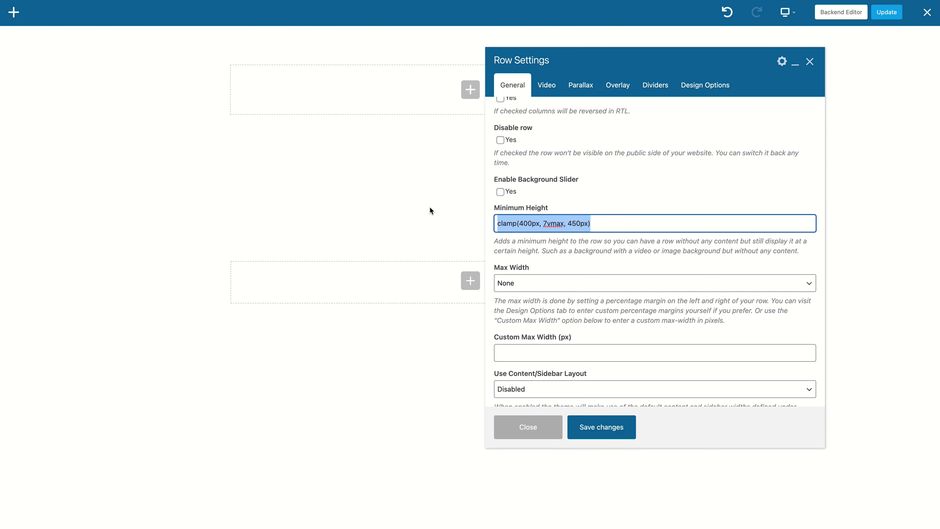
key(BackSpace)
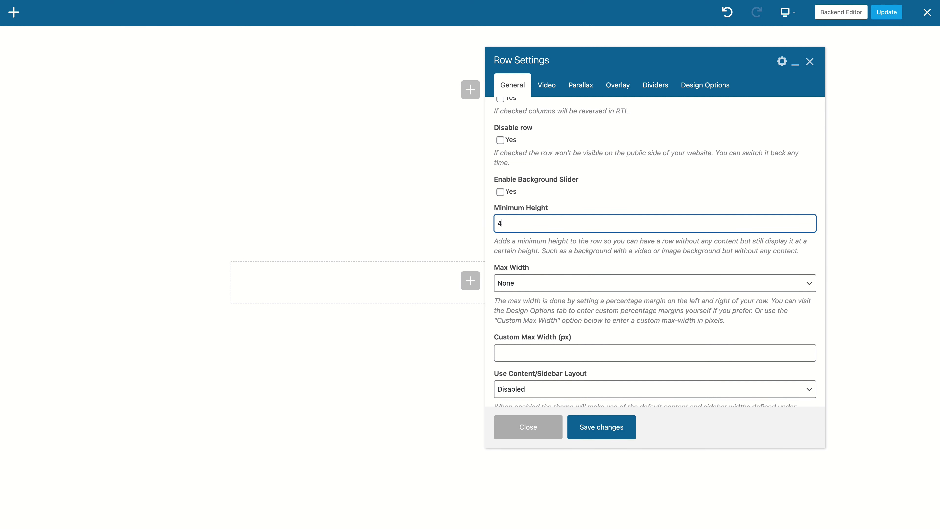
click(601, 427)
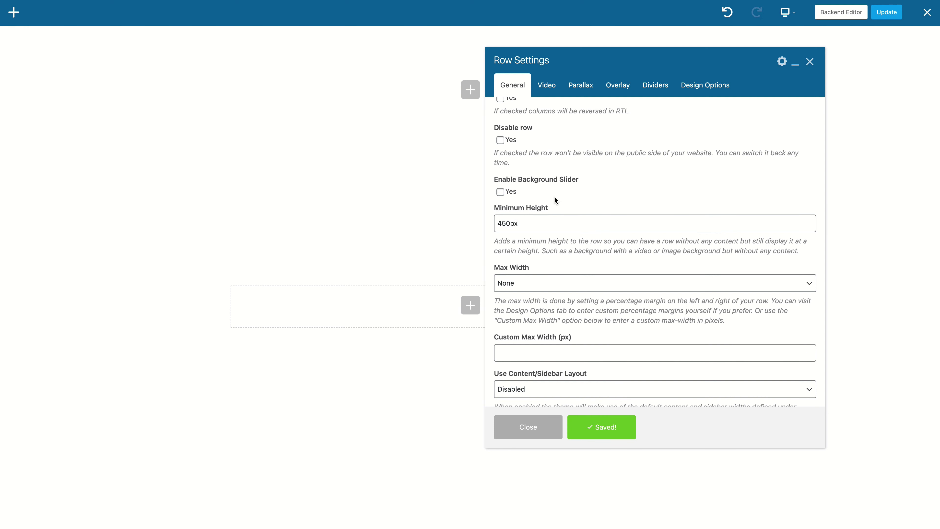
click(809, 61)
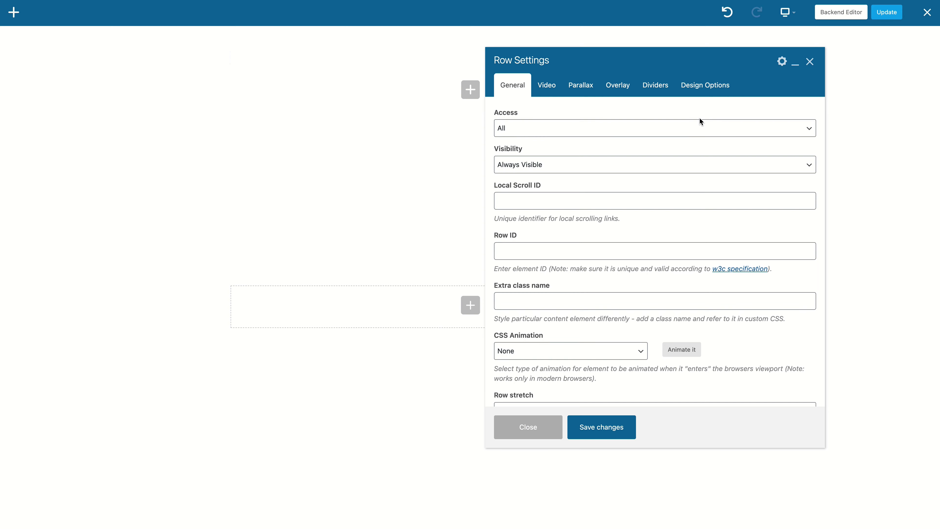
Give the row a black background colour in Design Options and save.
click(705, 87)
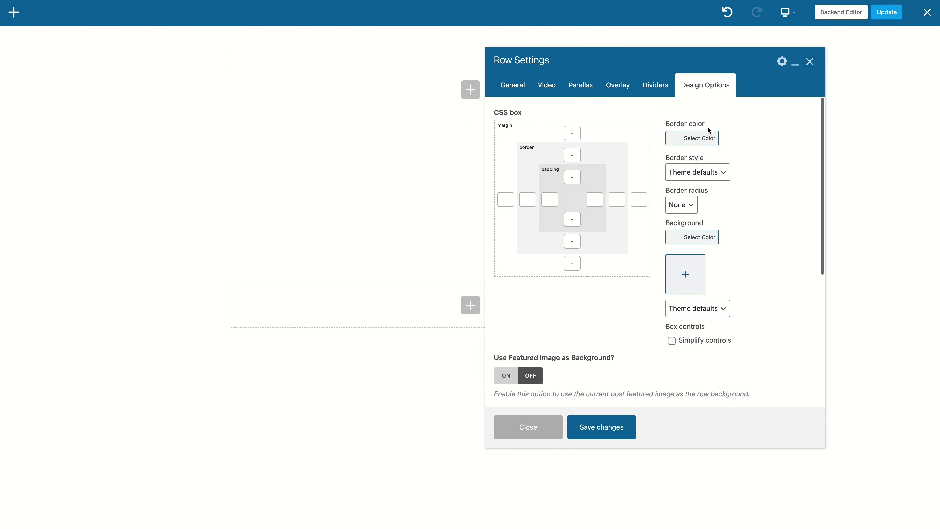
scroll(707, 185, down, 1)
click(699, 222)
click(692, 294)
click(676, 329)
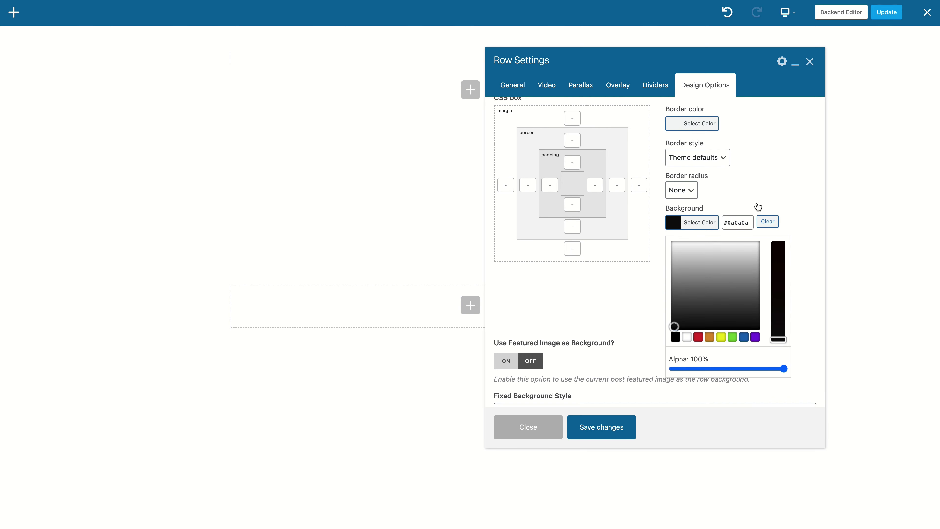
click(757, 206)
click(633, 439)
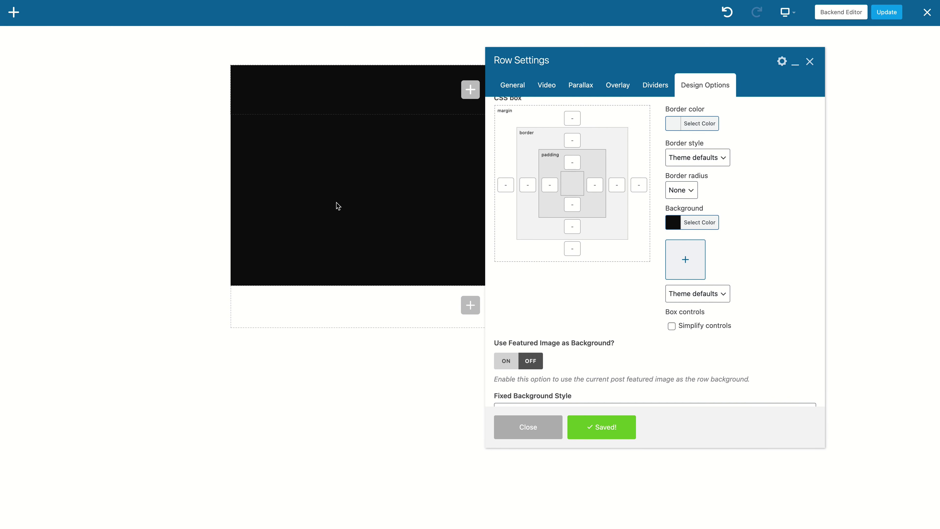
Use the featured image as the row background, sized to Cover, and save.
scroll(566, 296, down, 3)
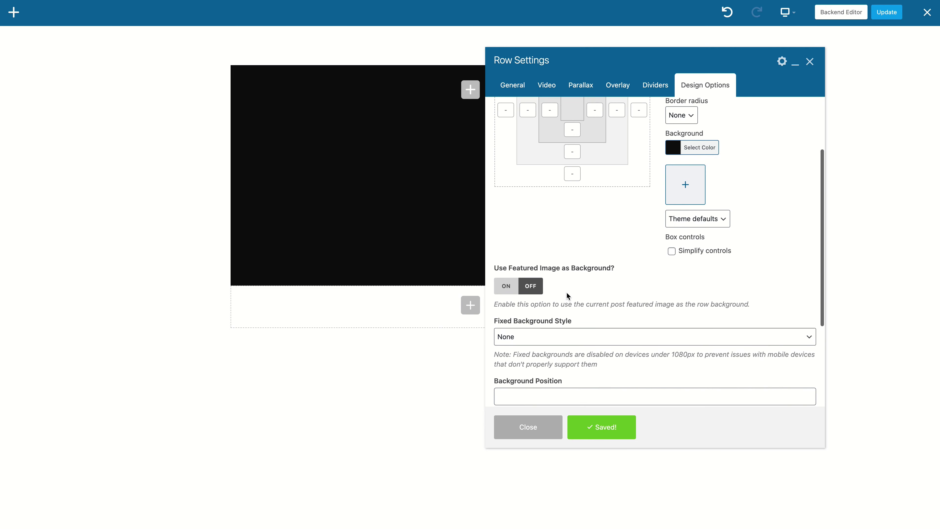
drag(612, 273, 487, 271)
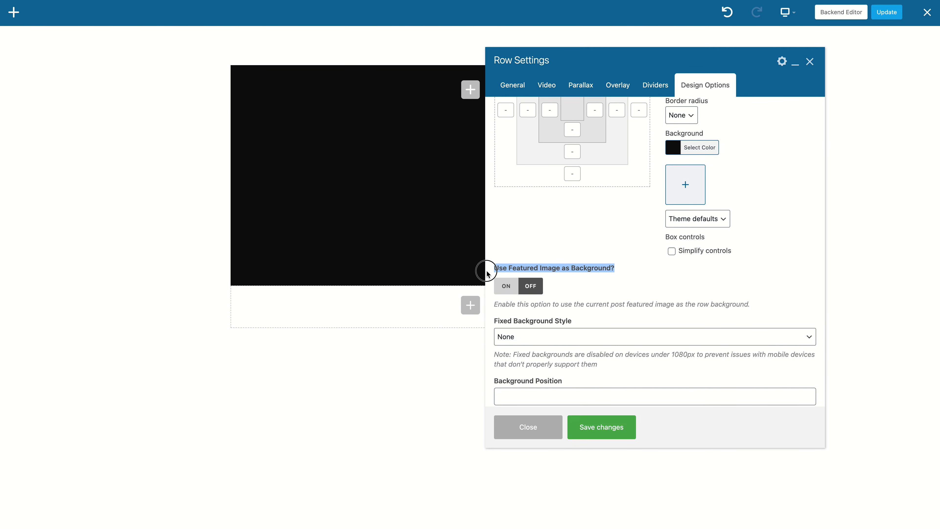
click(506, 290)
click(607, 430)
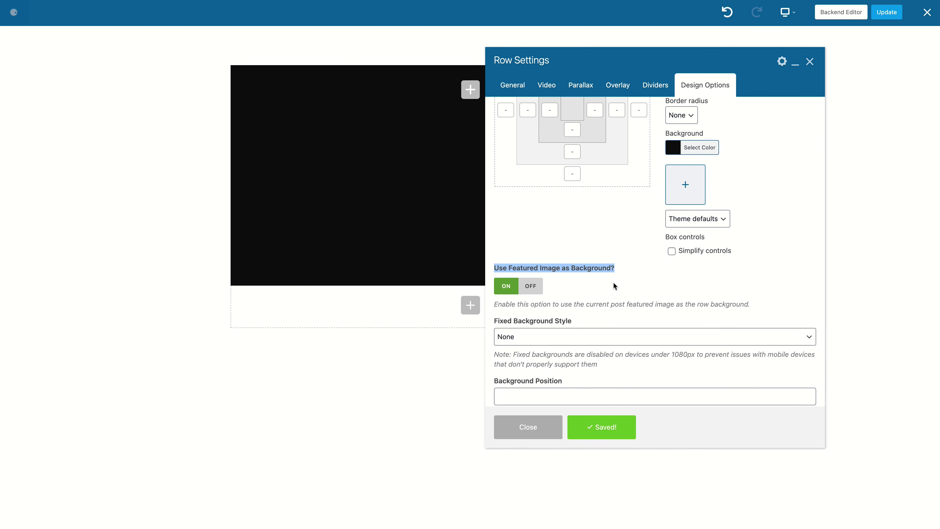
click(617, 282)
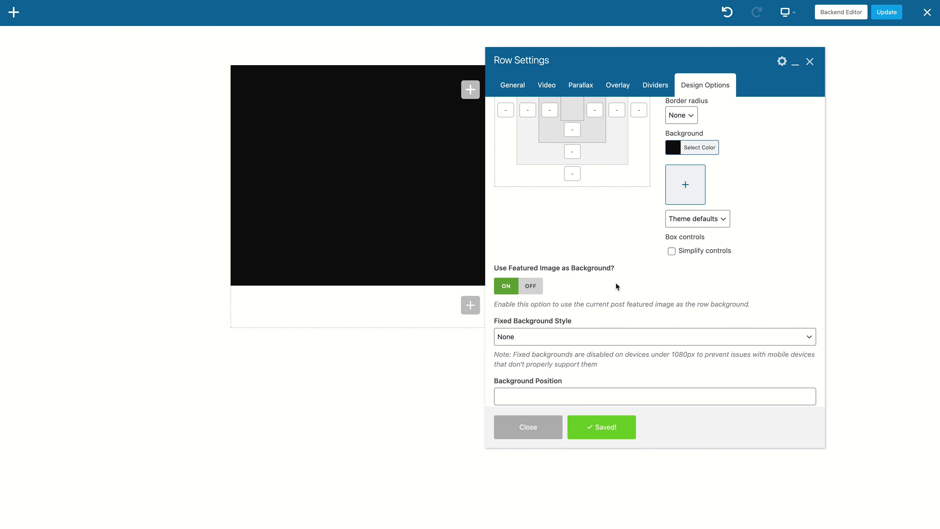
click(715, 219)
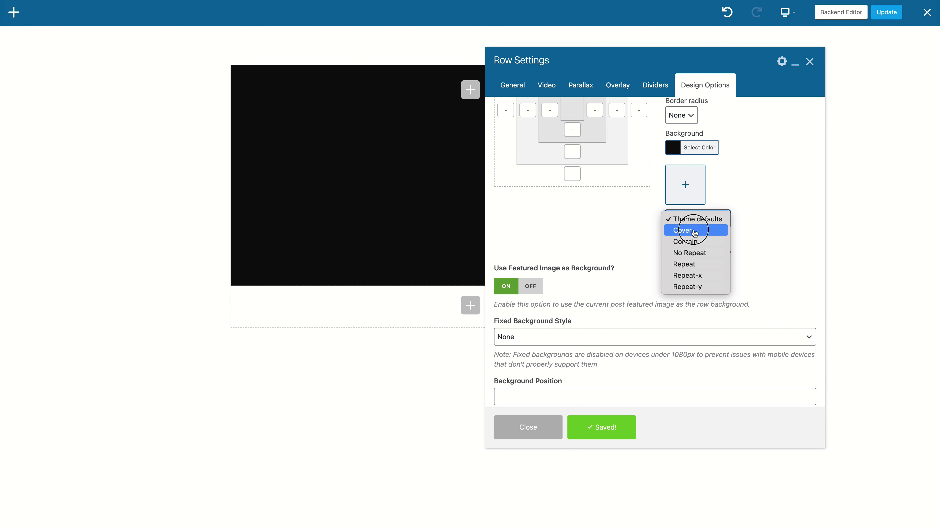
click(685, 233)
scroll(776, 227, up, 2)
click(615, 429)
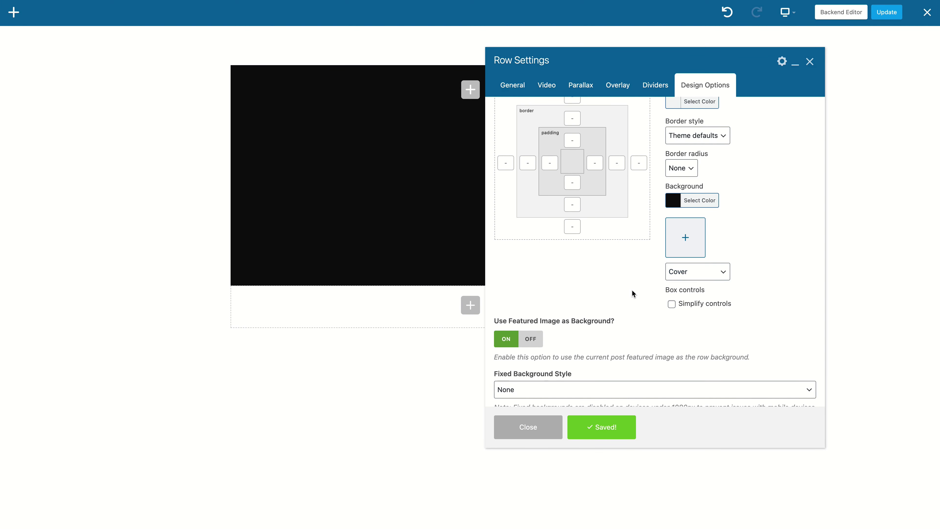
scroll(631, 289, up, 1)
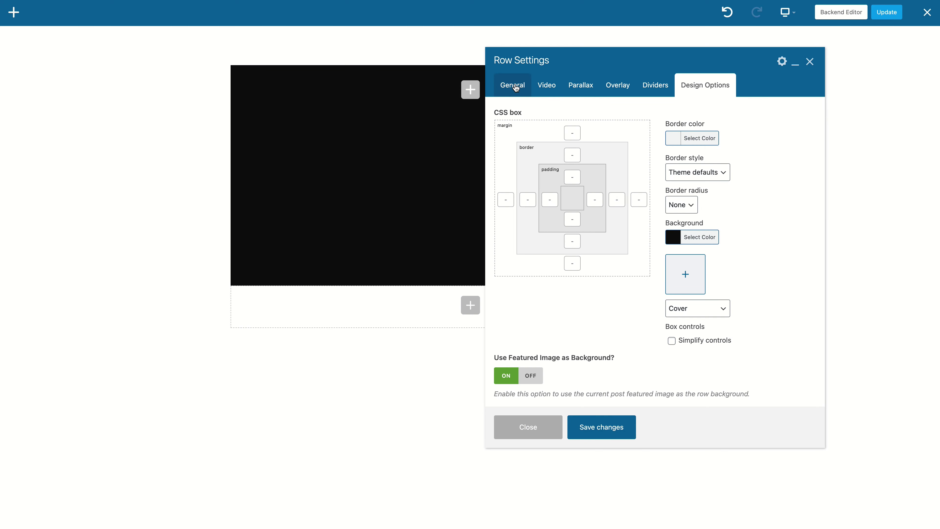
Set the row's content position to Bottom and save.
drag(619, 63, 668, 64)
click(844, 62)
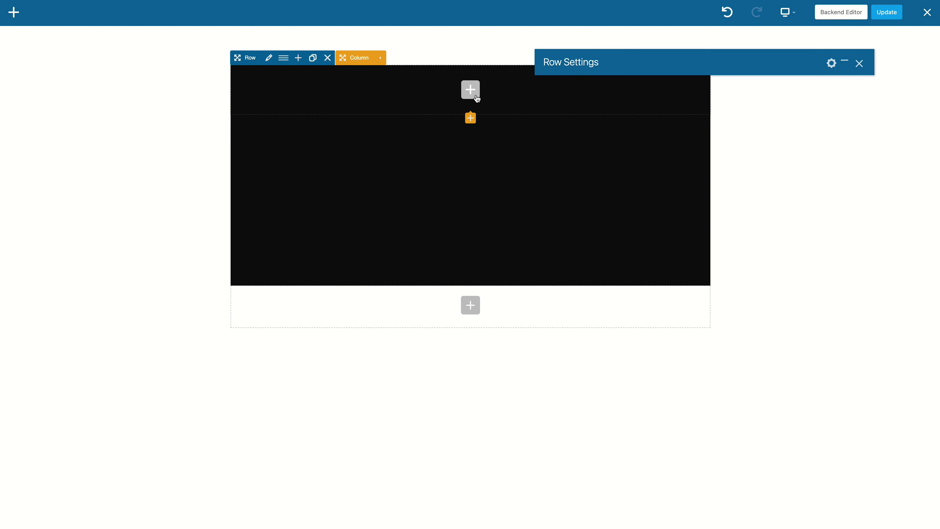
click(844, 63)
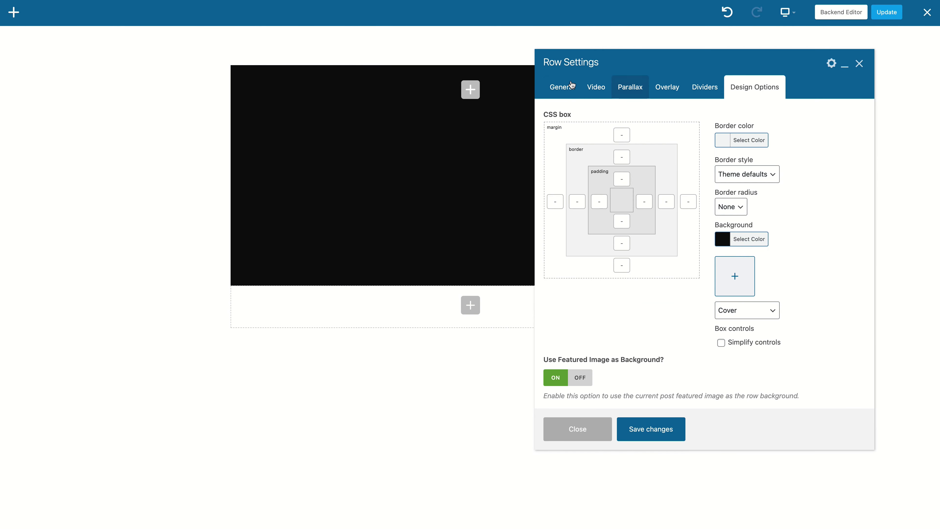
click(562, 88)
scroll(639, 267, down, 6)
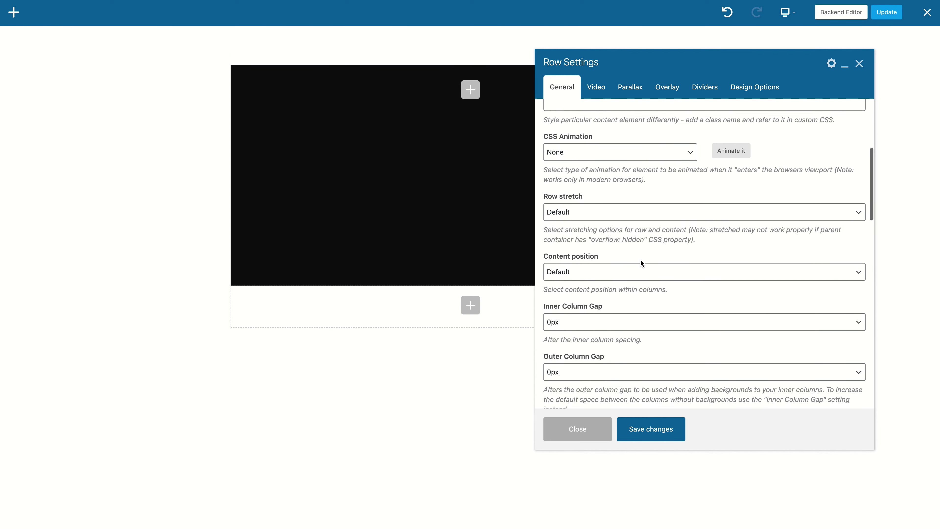
click(628, 274)
click(621, 296)
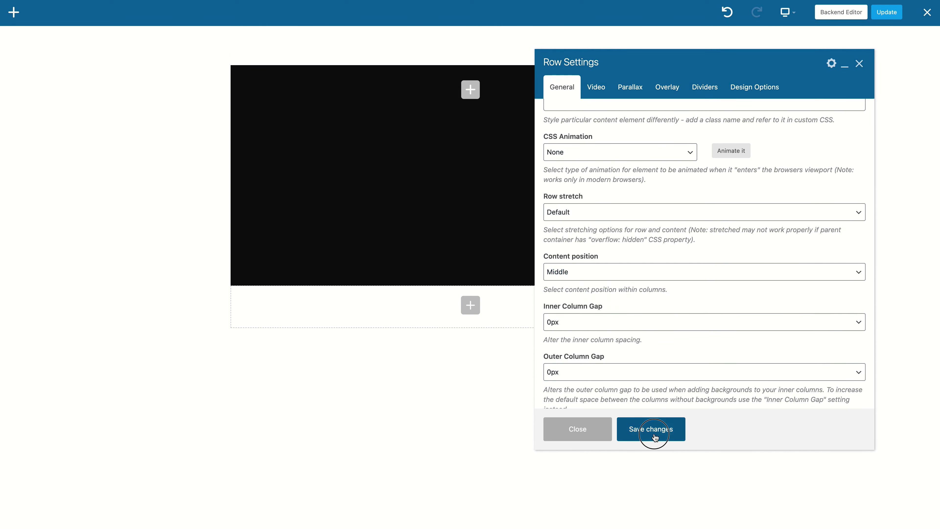
click(650, 433)
click(605, 274)
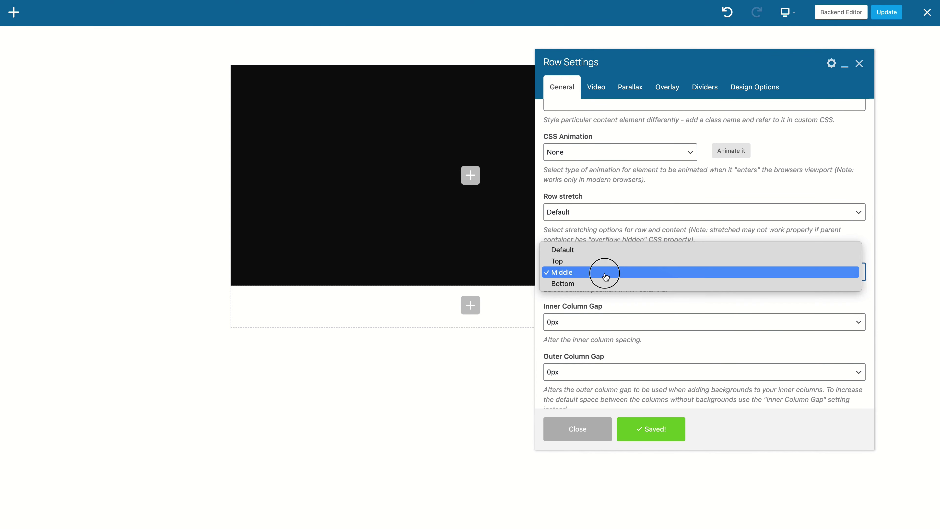
click(604, 284)
click(651, 430)
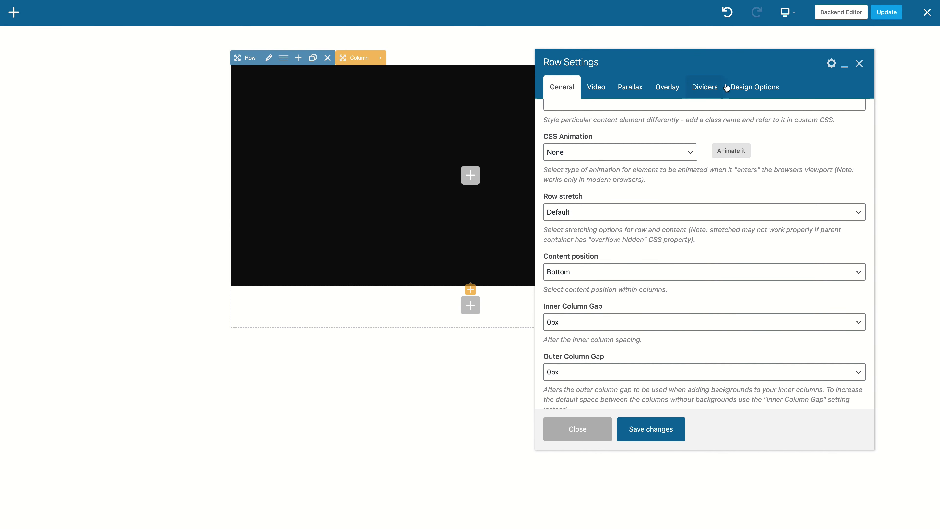
Give the row 20px padding on all sides via simplified spacing controls and save.
click(758, 90)
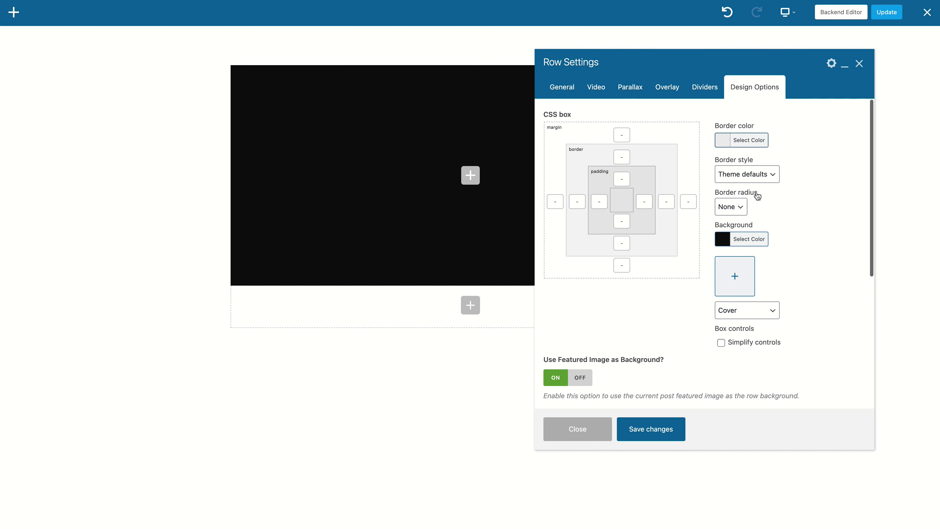
click(748, 343)
click(596, 183)
text(20)
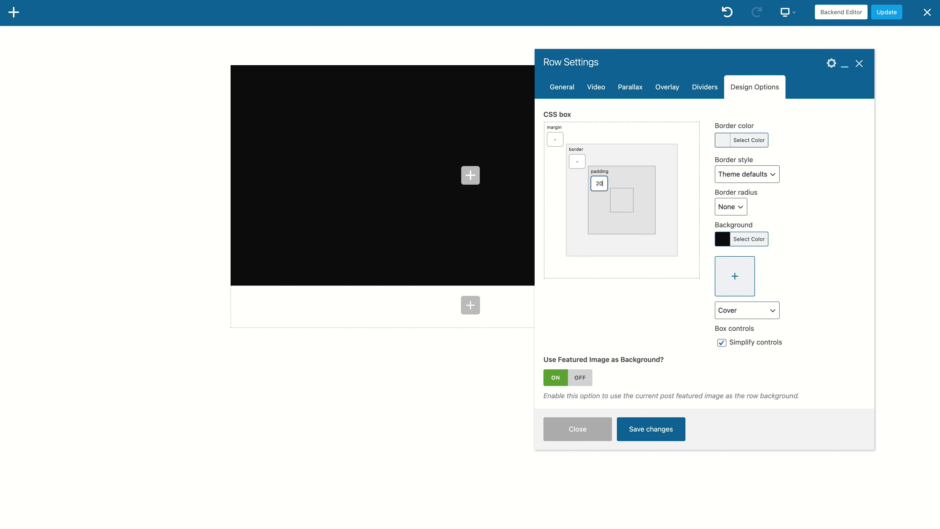
click(658, 429)
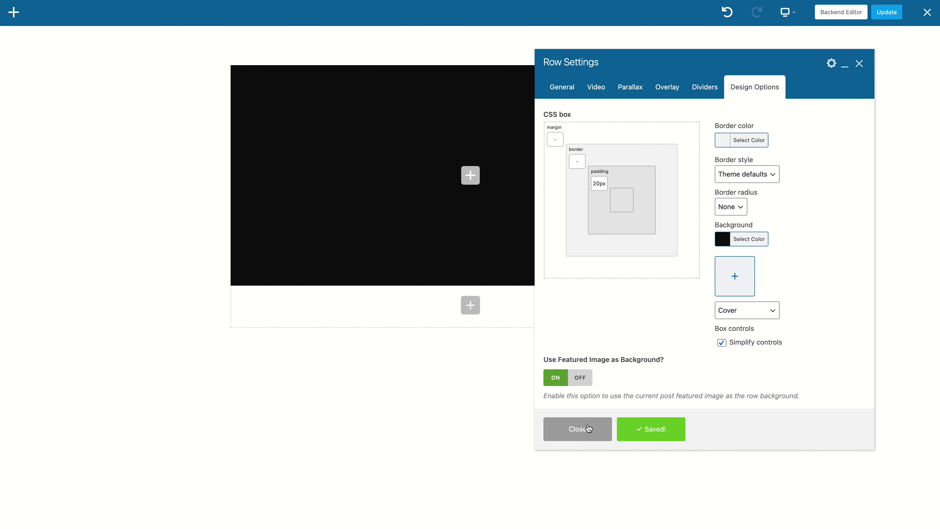
Add a Page Title element to the row's column as an h2 heading.
click(577, 428)
click(470, 175)
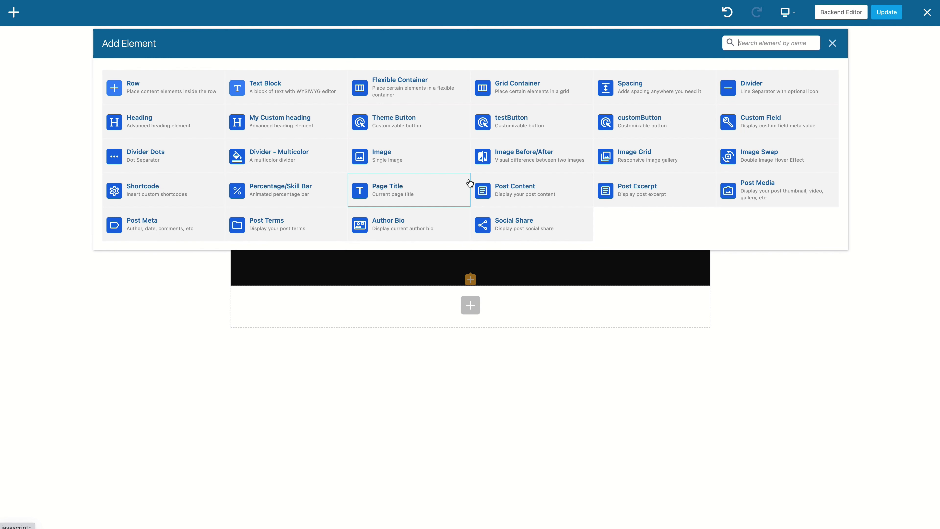
text(page)
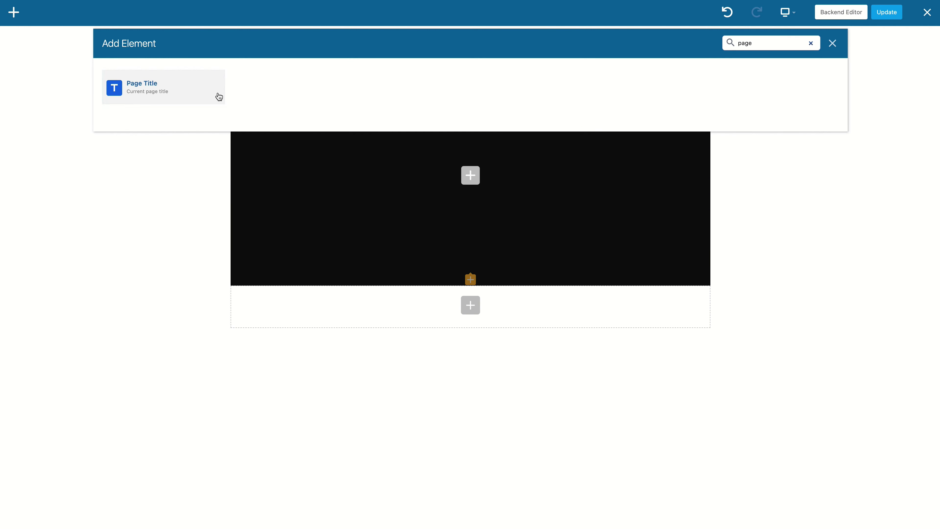
click(219, 95)
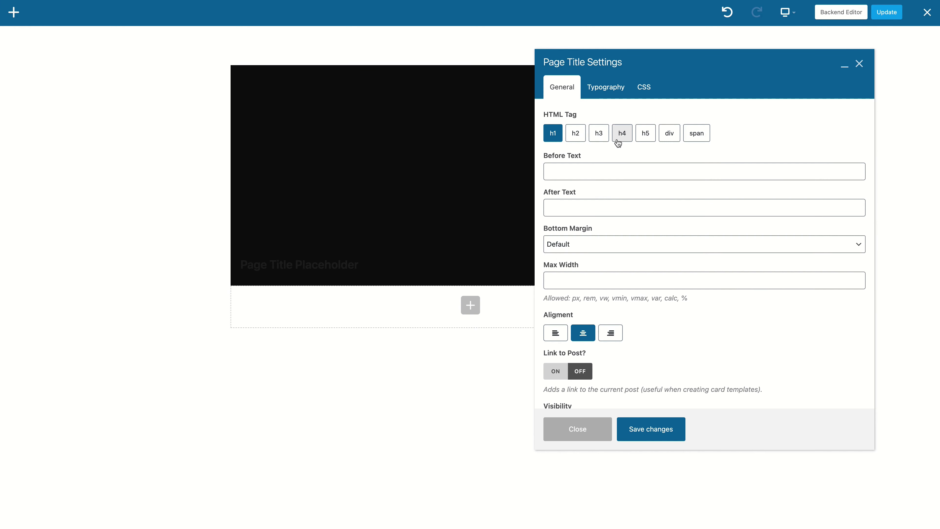
click(574, 142)
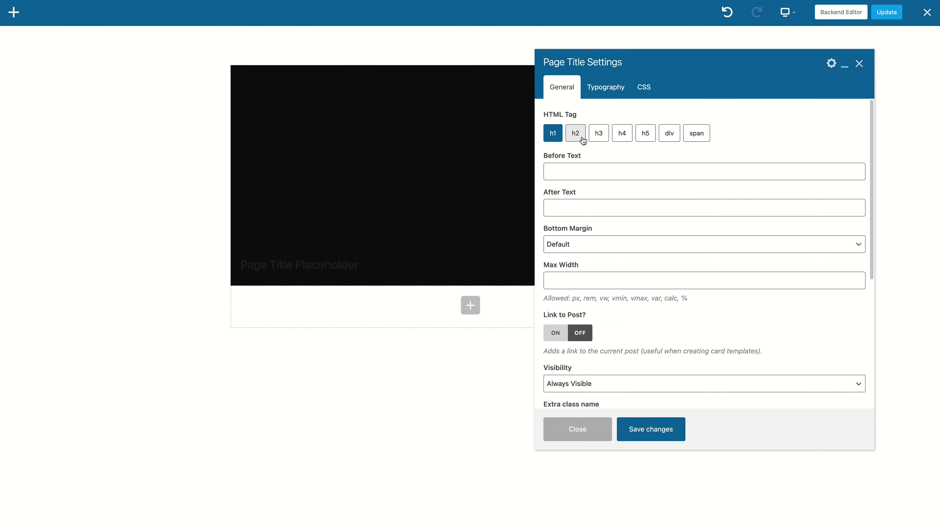
click(654, 438)
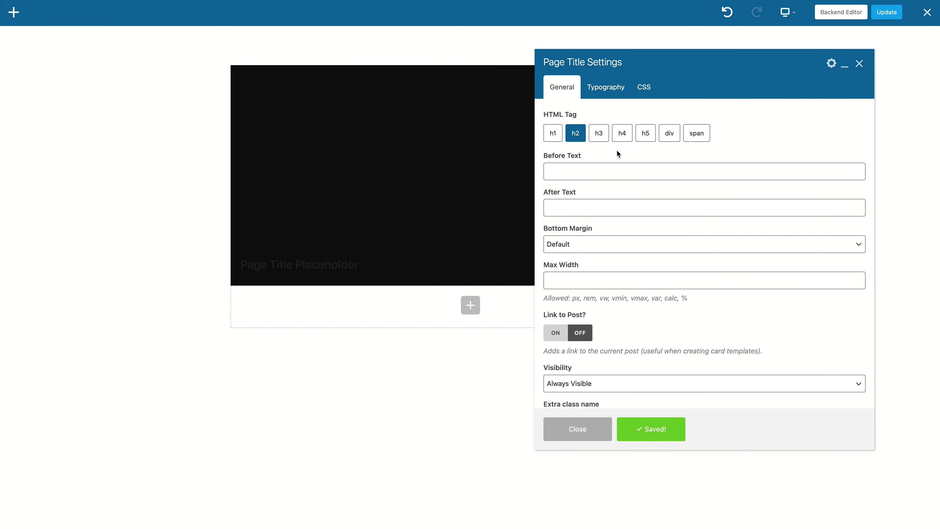
Make the Page Title text colour white and save.
click(605, 91)
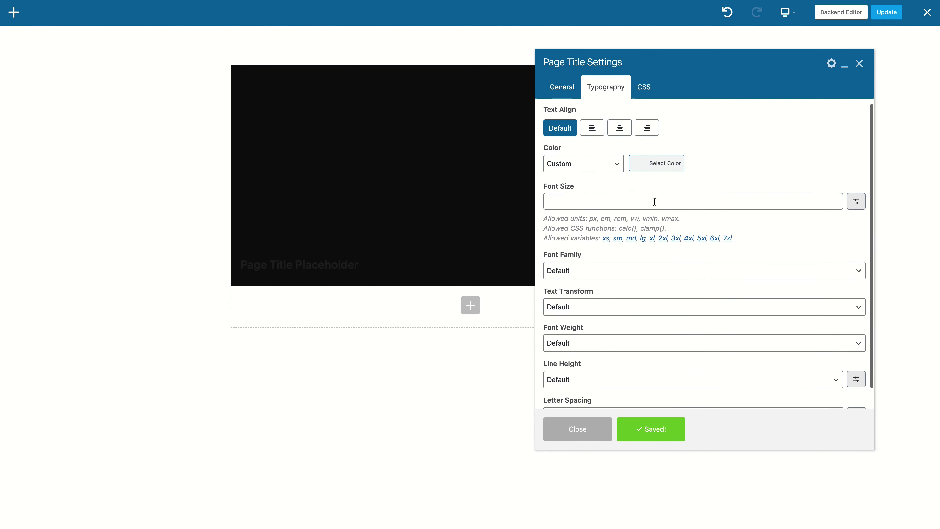
click(664, 168)
click(650, 283)
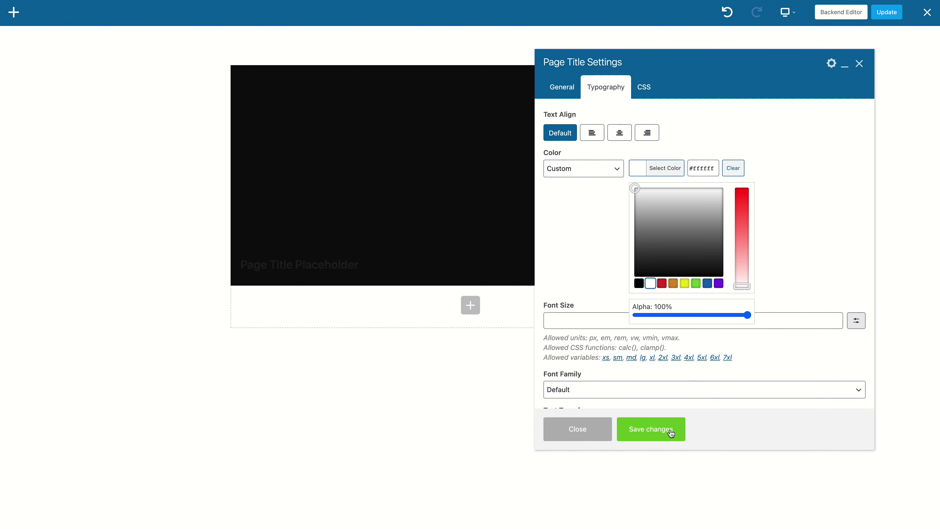
click(662, 430)
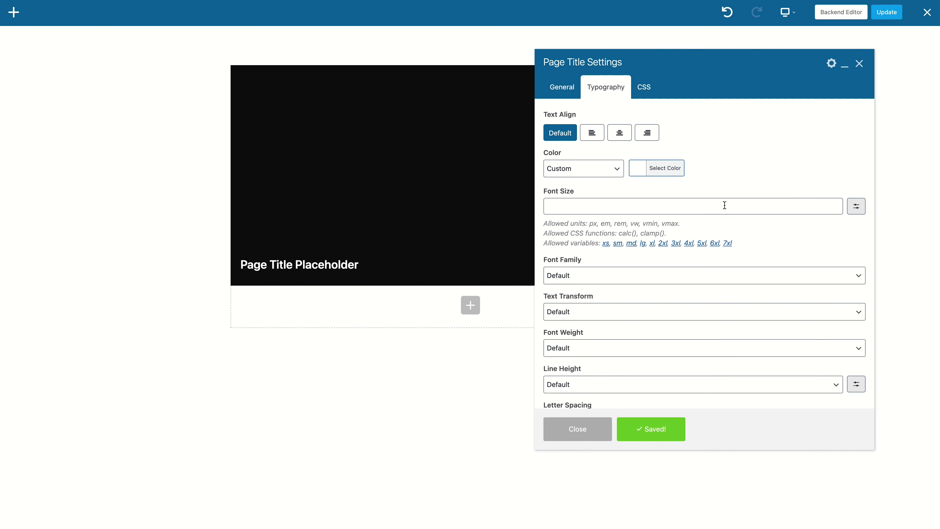
Set the Page Title font size to 5xl.
click(662, 243)
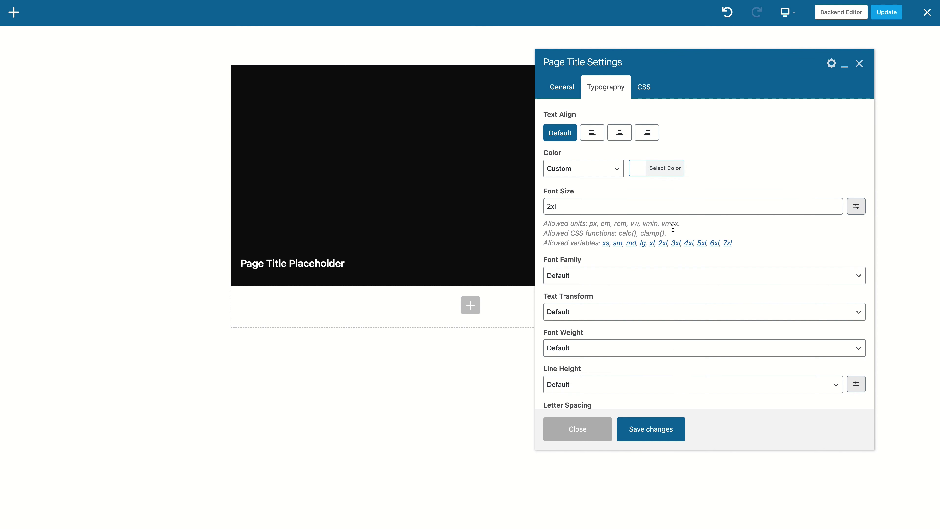
click(688, 245)
click(655, 433)
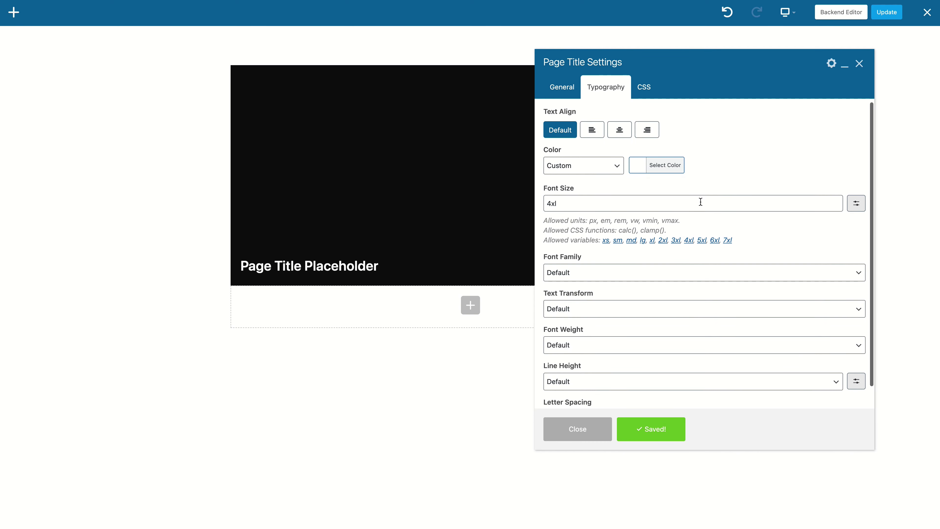
scroll(688, 226, down, 1)
click(700, 242)
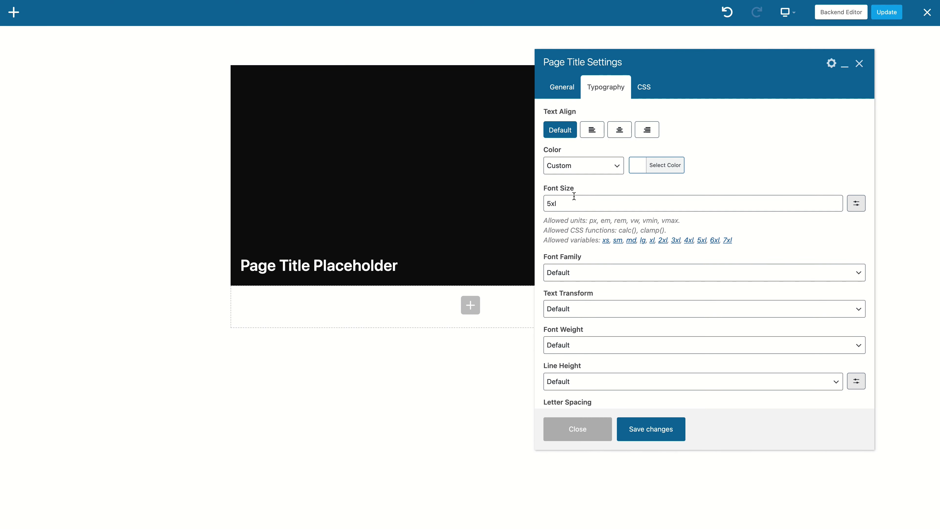
drag(574, 196, 542, 202)
click(567, 205)
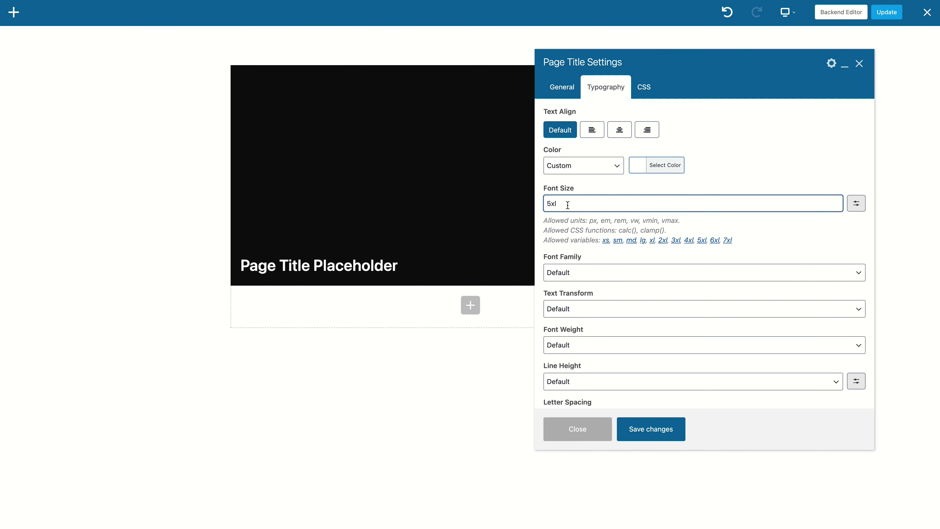
Clear the padding set on the Page Title, leaving it empty, and close its settings.
click(648, 93)
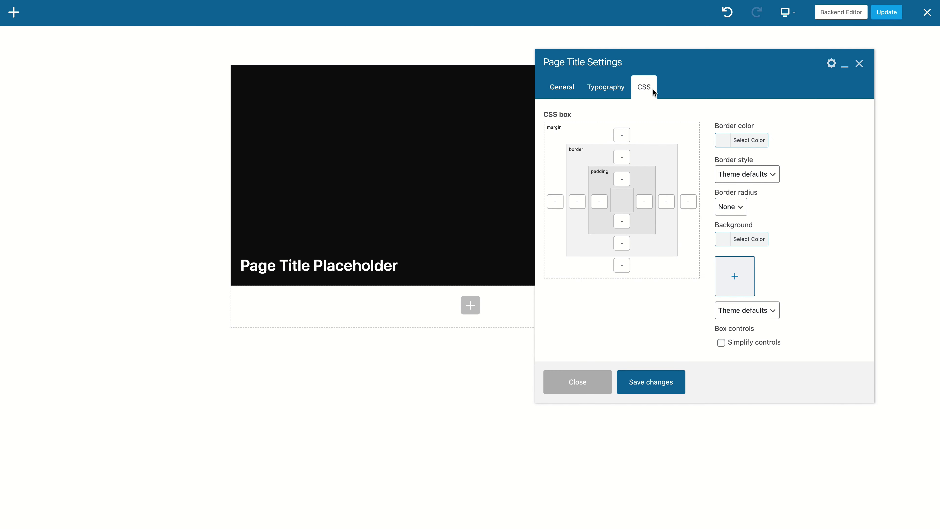
click(748, 346)
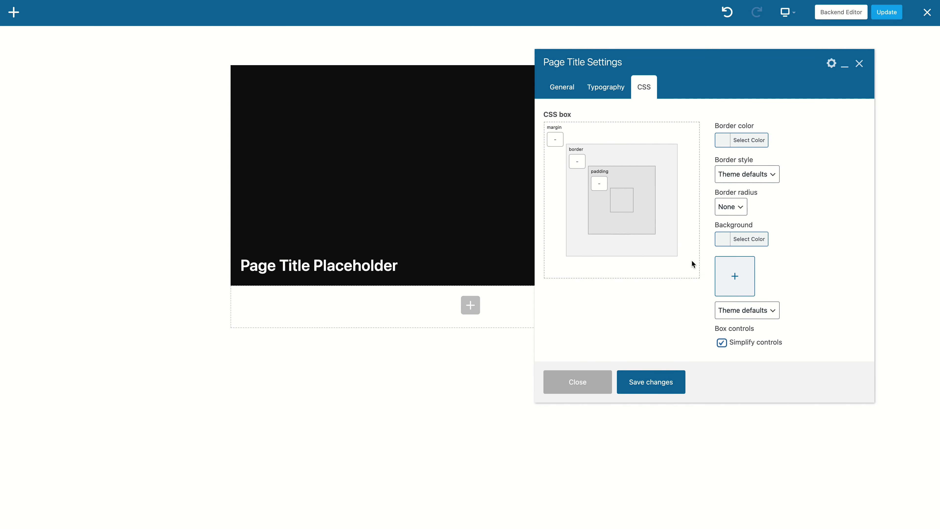
click(600, 184)
click(659, 395)
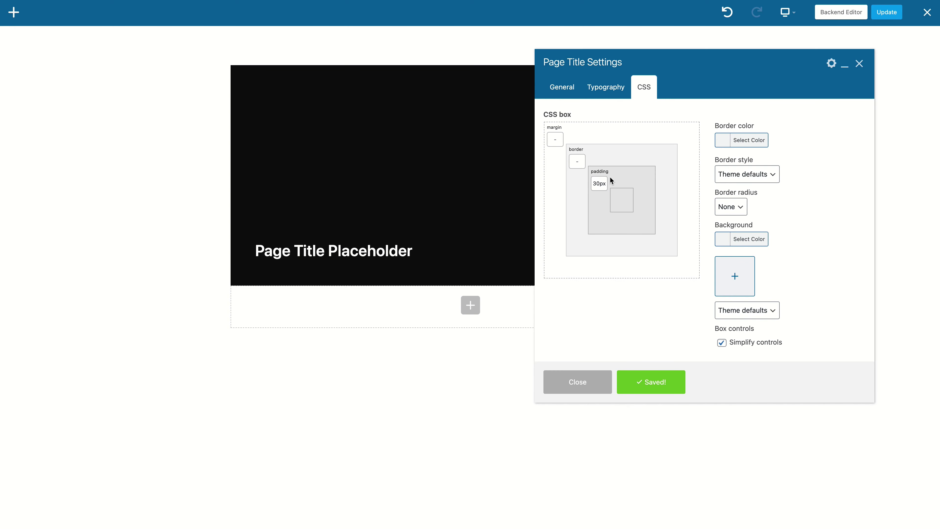
double_click(599, 184)
key(BackSpace)
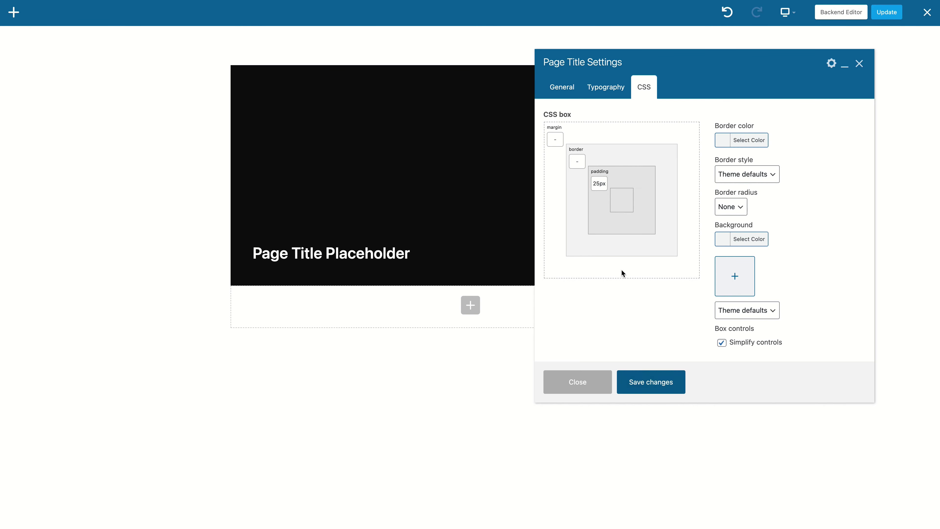
click(650, 379)
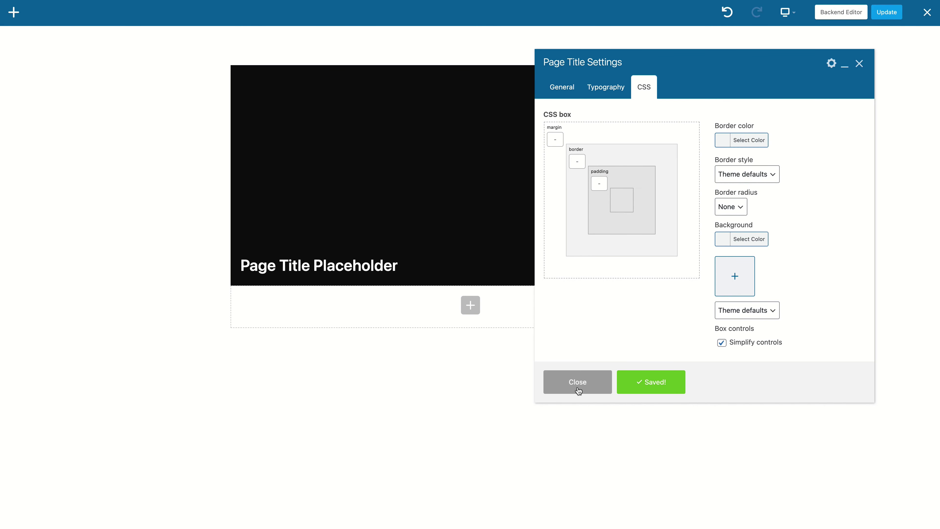
click(576, 383)
Change the row's padding from 20px to 30px and save.
click(279, 69)
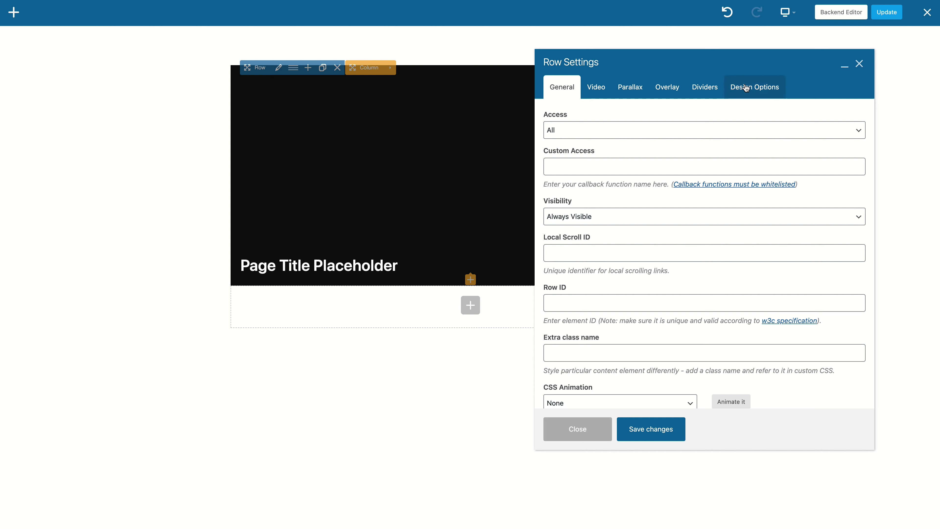
click(752, 88)
click(747, 328)
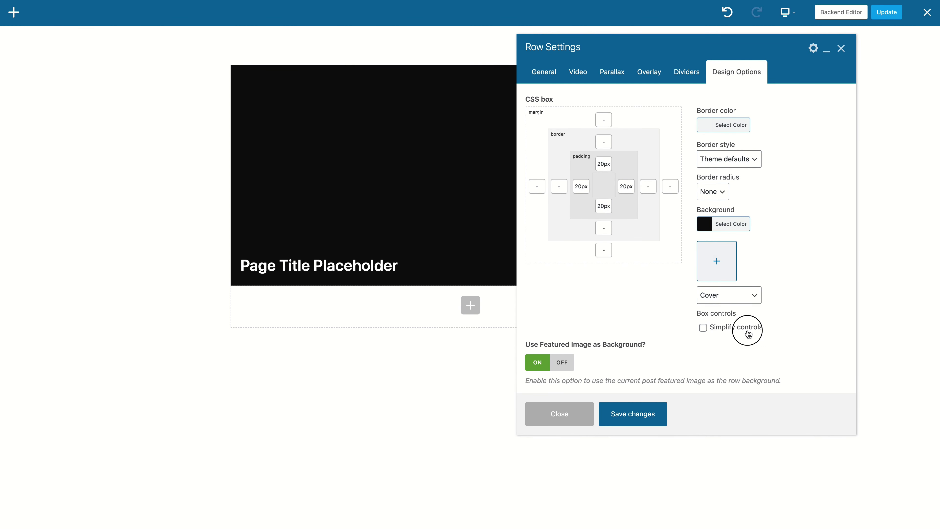
click(577, 169)
drag(577, 169, 574, 168)
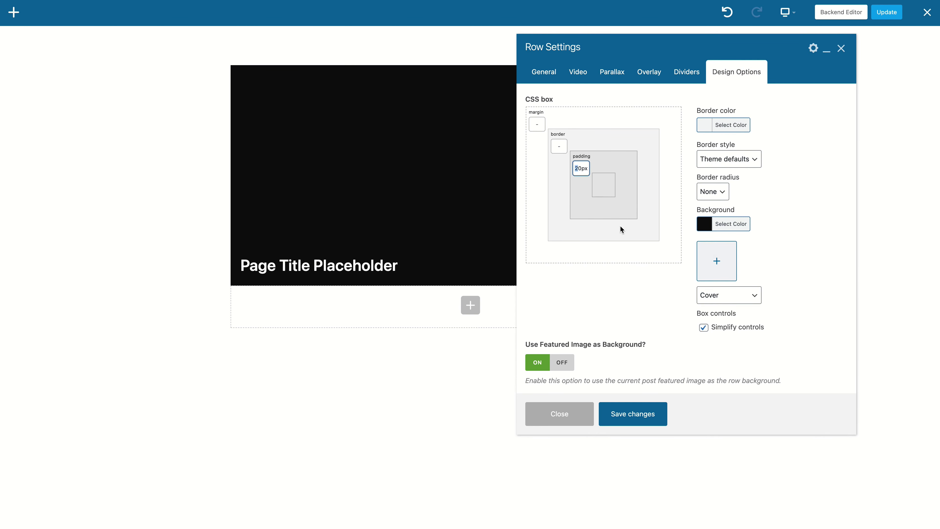
text(3)
click(630, 410)
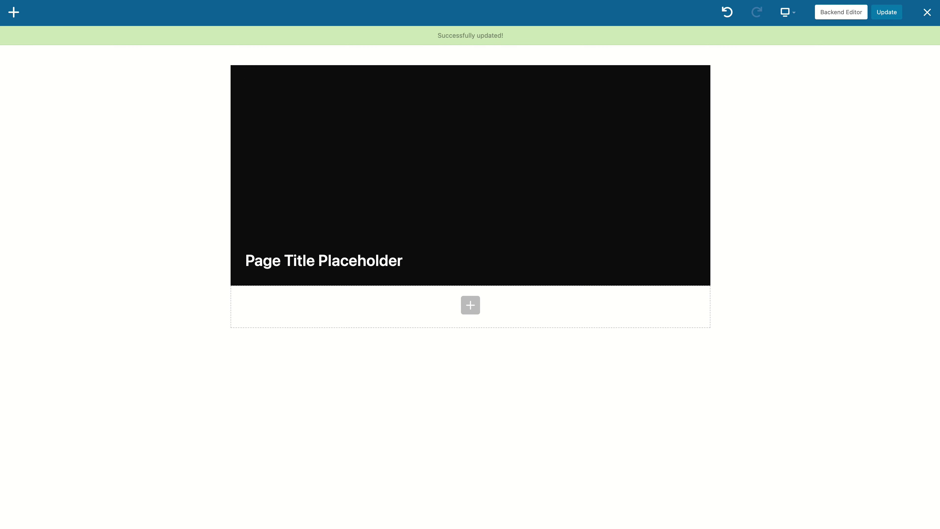
Try Custom Card: Featured Card as the Post Cards grid style, save, and preview it.
scroll(499, 262, down, 1)
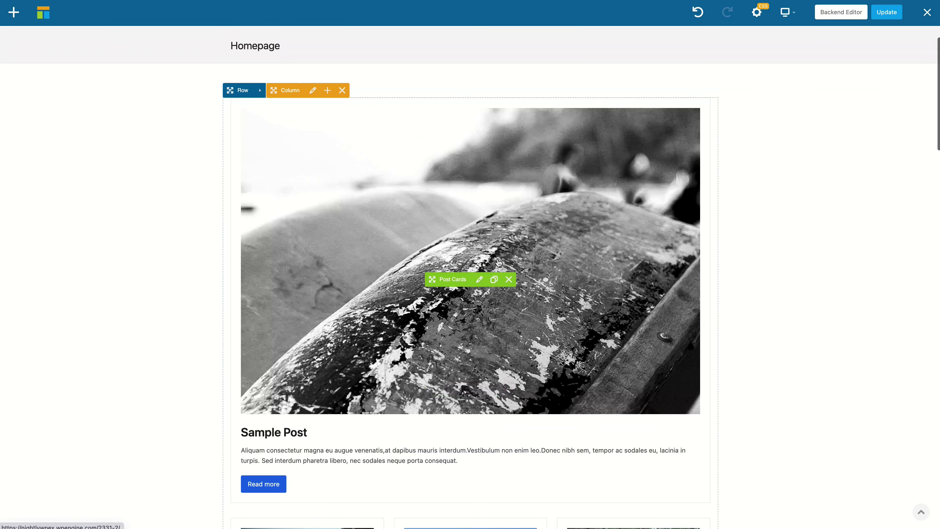
click(479, 279)
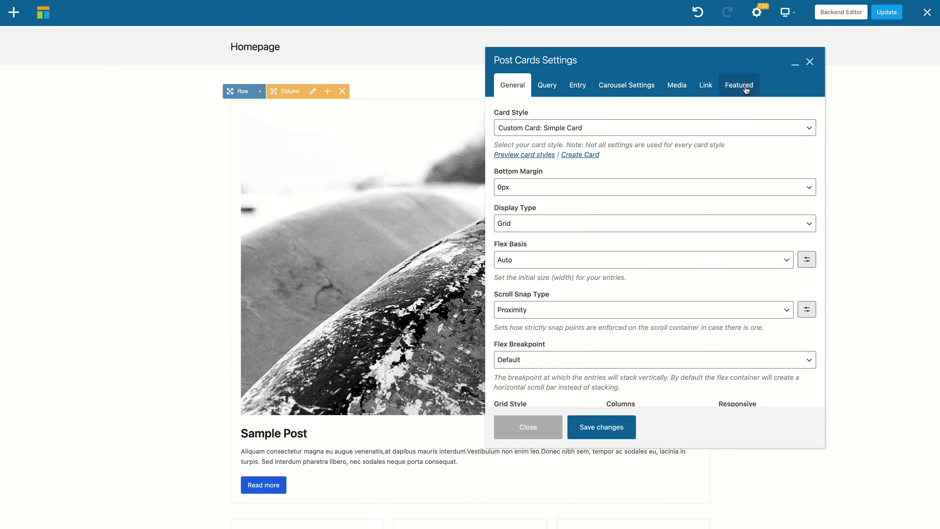
click(583, 128)
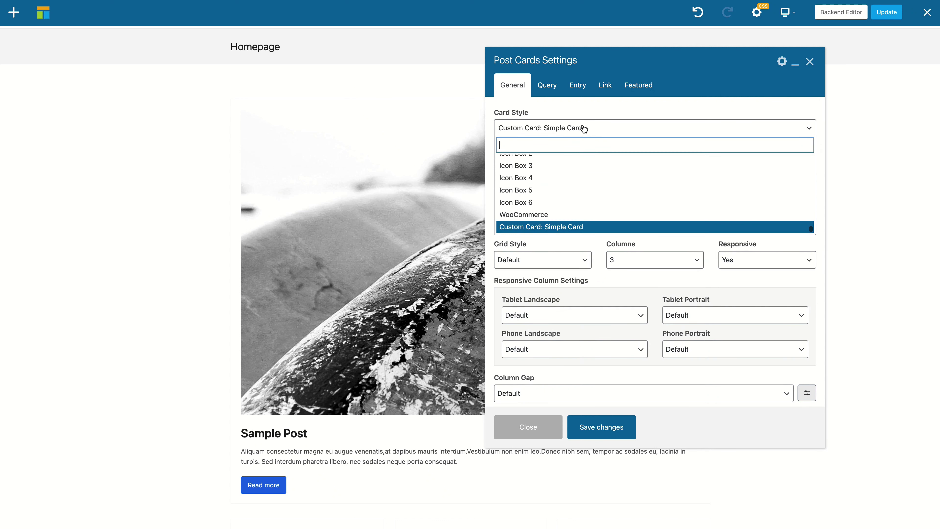
scroll(577, 185, down, 2)
click(564, 226)
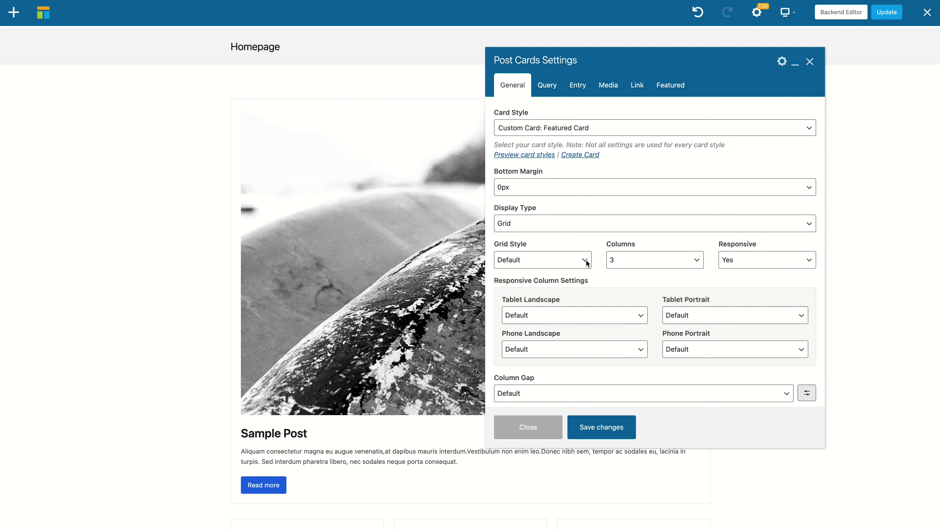
click(601, 427)
click(794, 62)
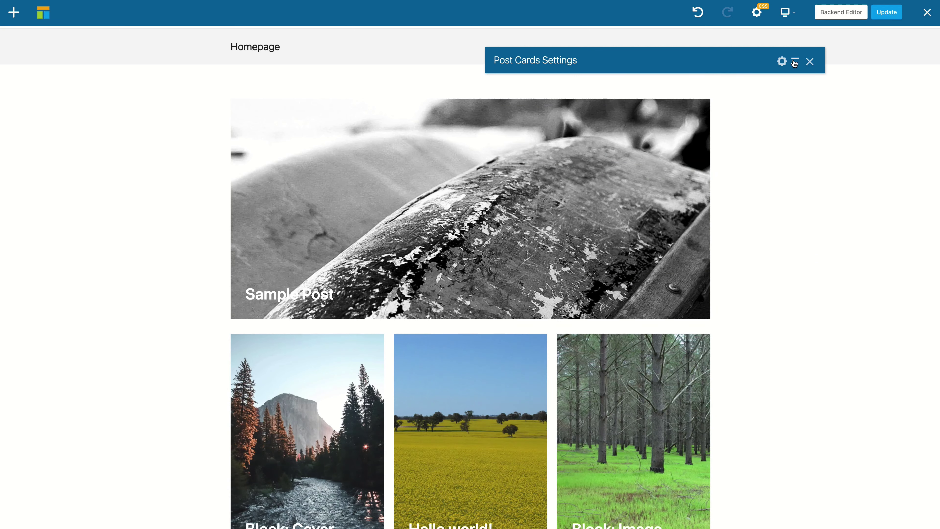
scroll(437, 248, down, 5)
scroll(377, 141, up, 4)
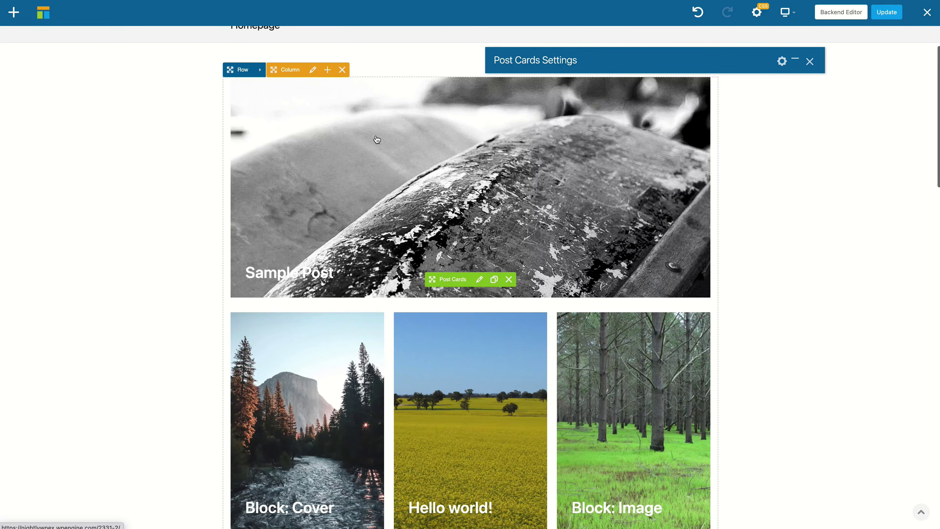
scroll(379, 302, up, 3)
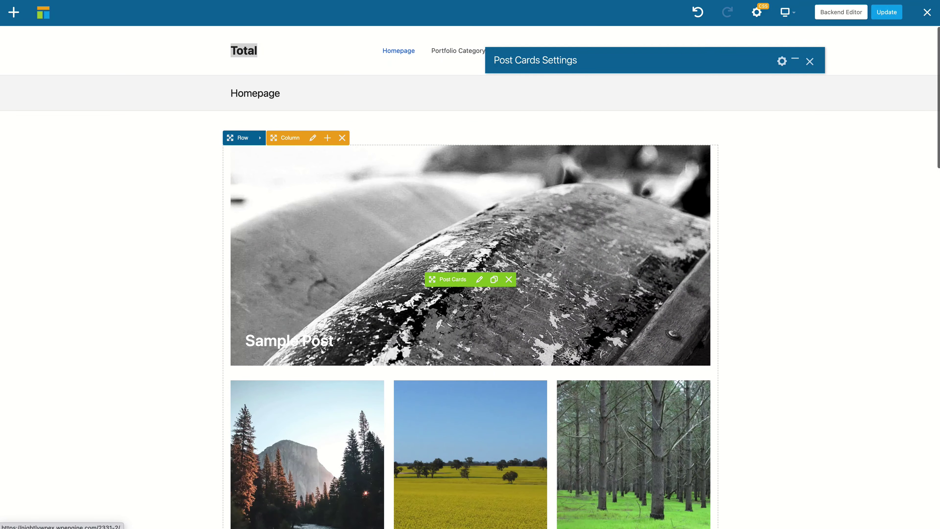
Switch the grid Card Style back to Custom Card: Simple Card and save.
click(794, 61)
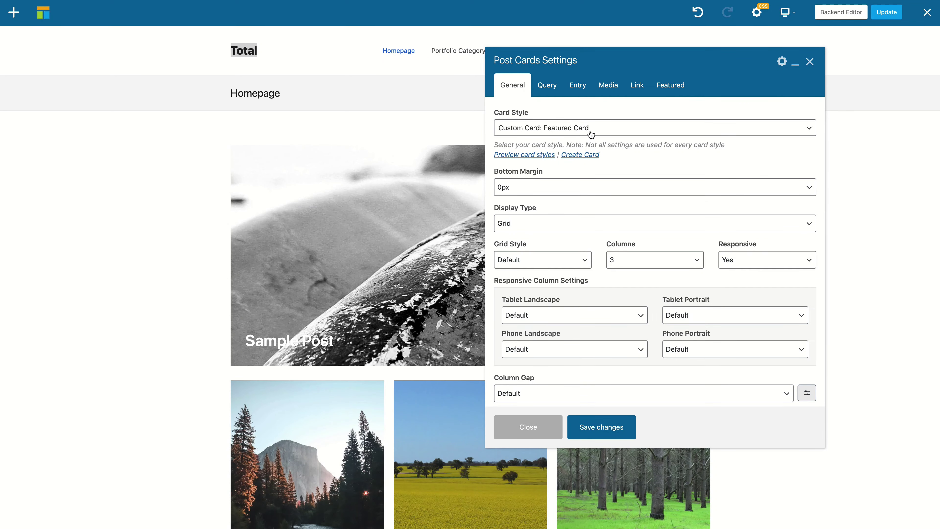
click(591, 134)
click(589, 218)
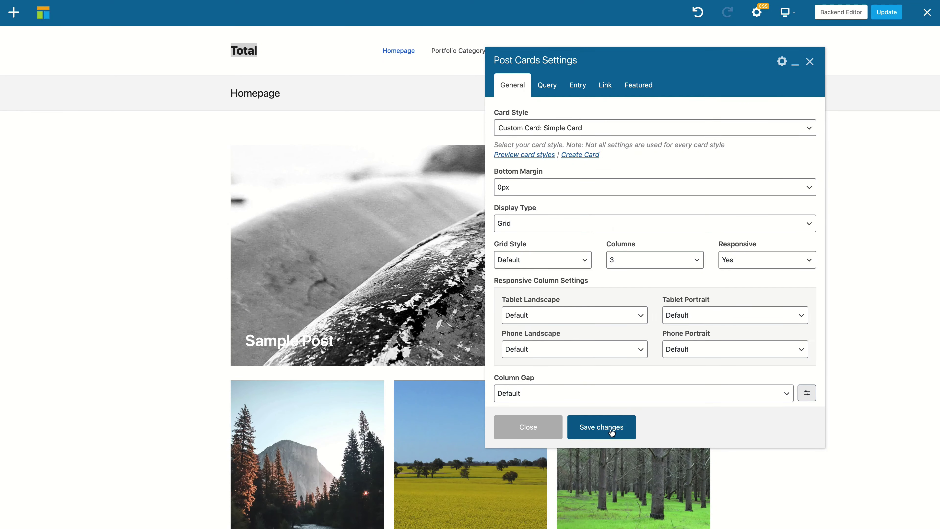
click(612, 429)
Set Featured Card Style to Custom Card: Featured Card, save, and view the result.
click(638, 85)
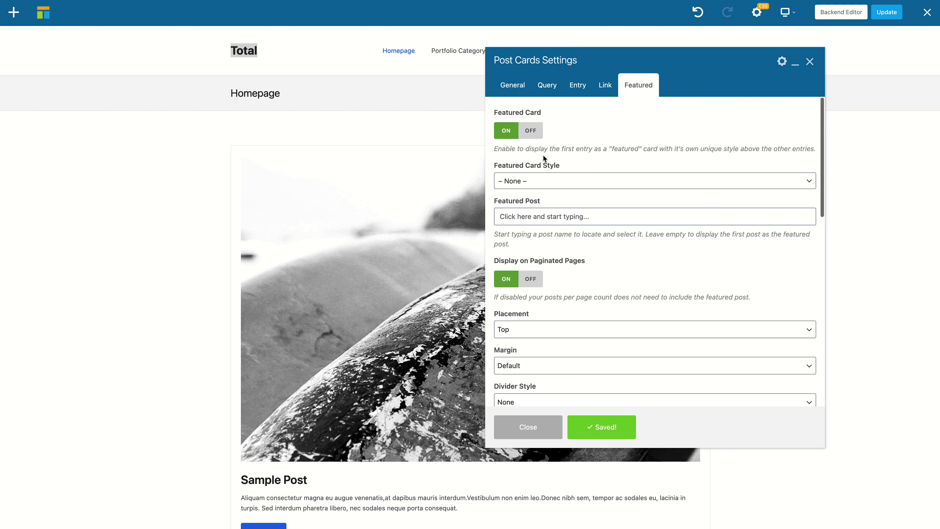
click(556, 185)
scroll(558, 256, down, 10)
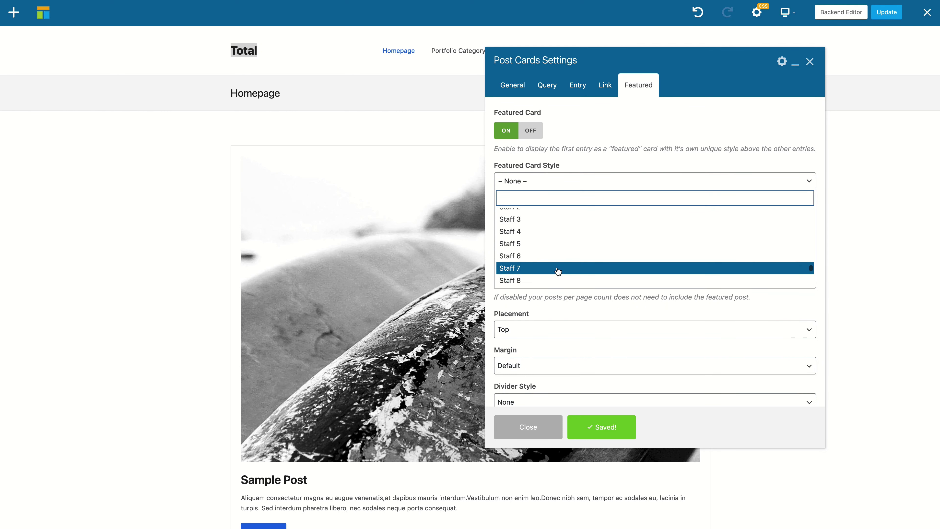
scroll(558, 272, down, 10)
click(570, 203)
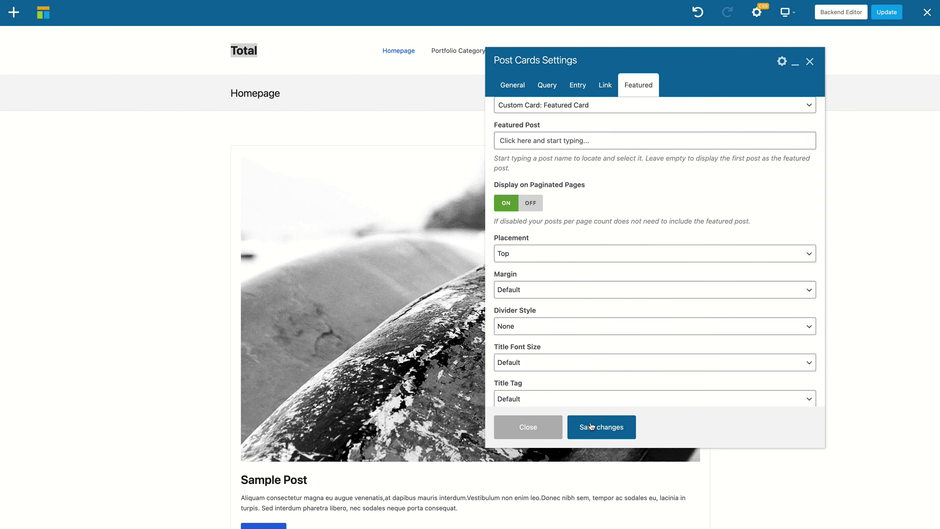
click(591, 427)
click(794, 65)
scroll(734, 233, down, 6)
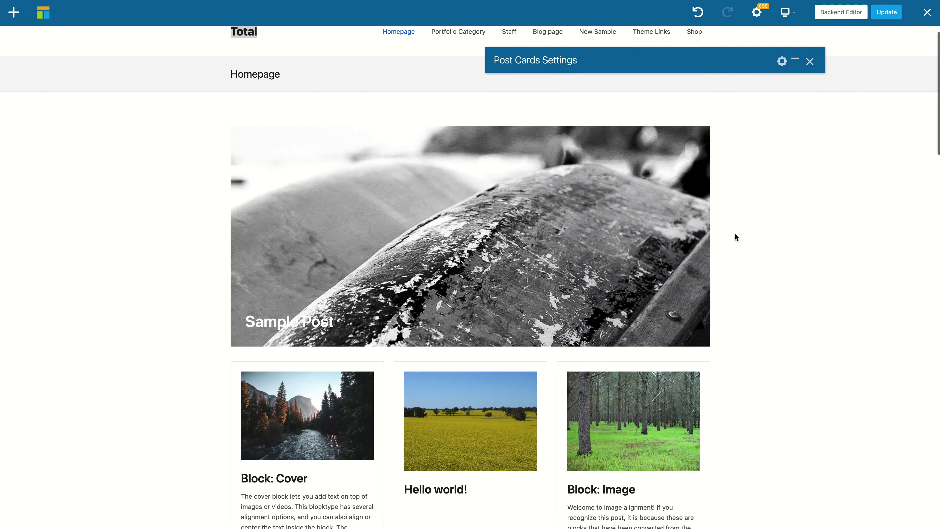
Give the featured card's row a Dark background overlay at 45% opacity, then Update the page.
scroll(719, 247, up, 6)
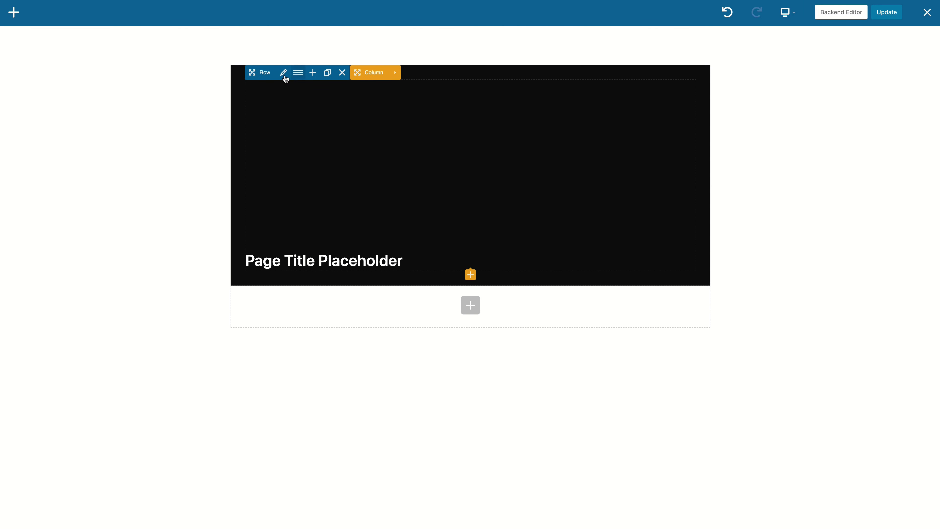
click(284, 72)
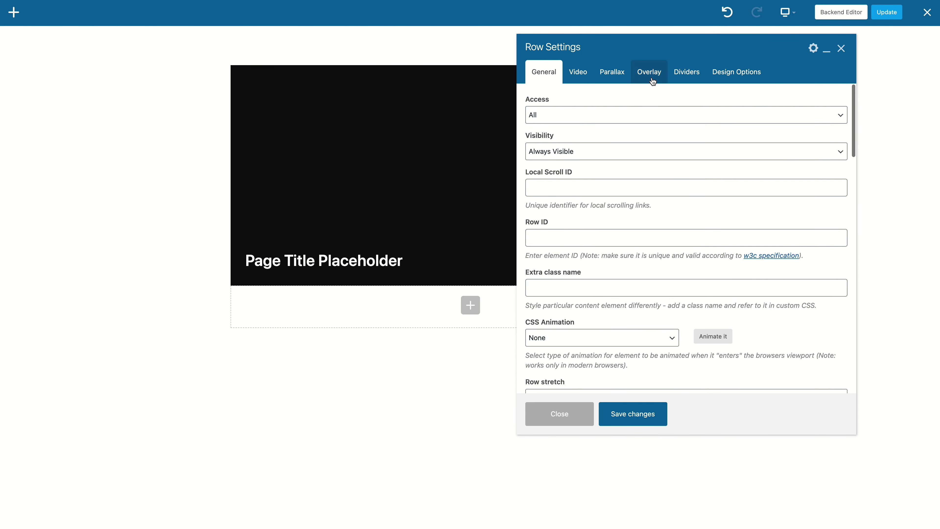
click(652, 72)
click(592, 115)
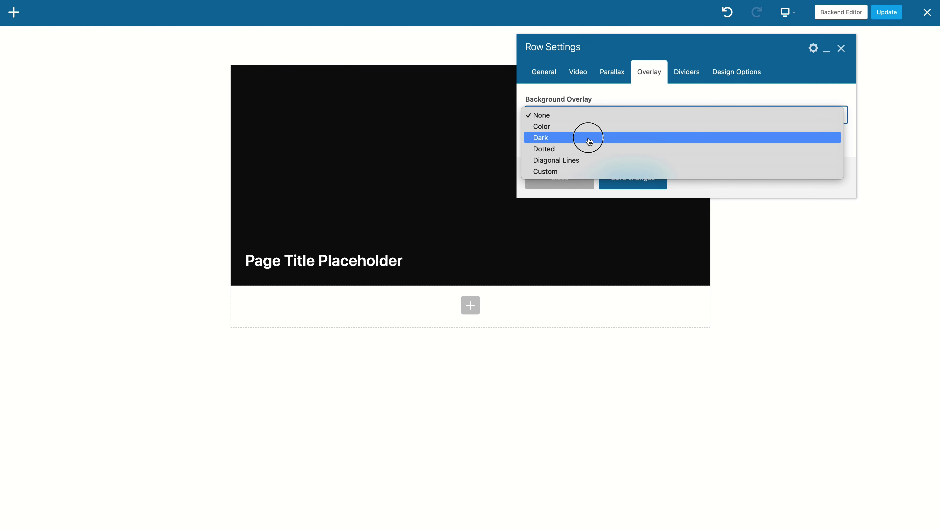
click(589, 141)
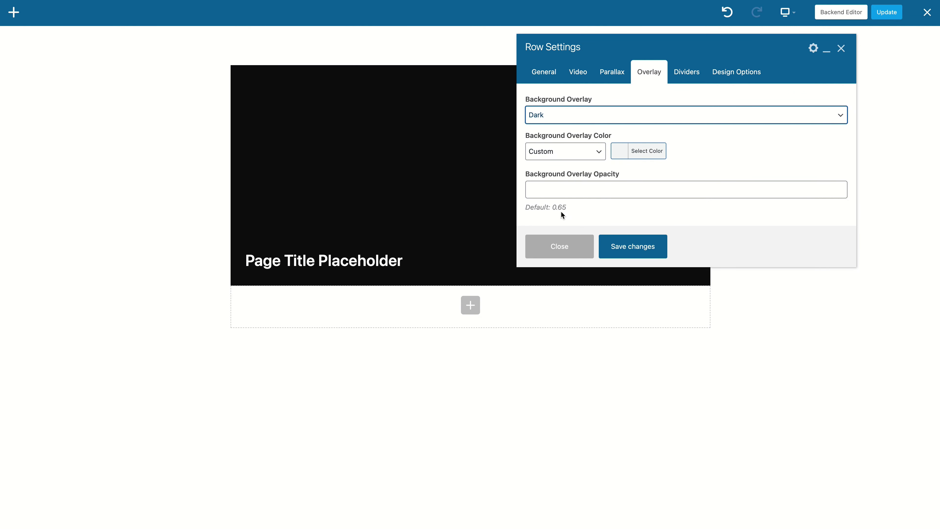
click(592, 194)
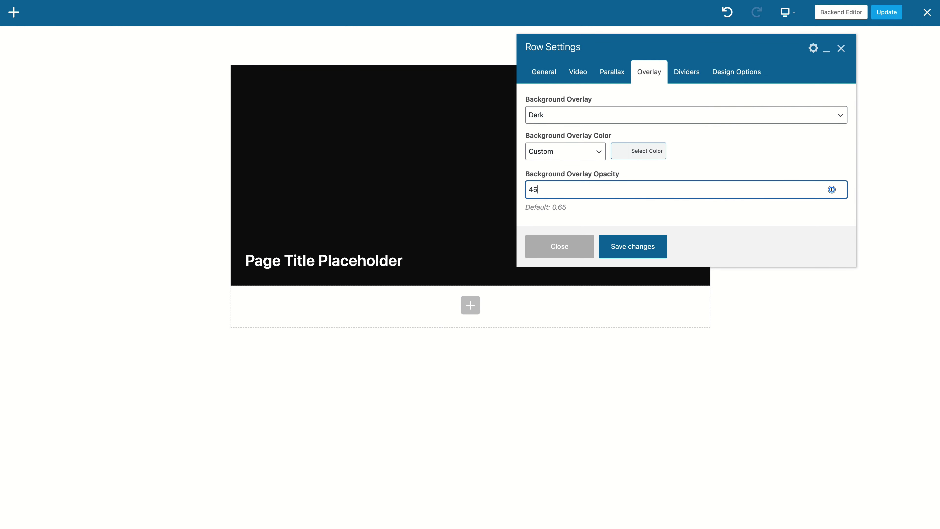
click(656, 245)
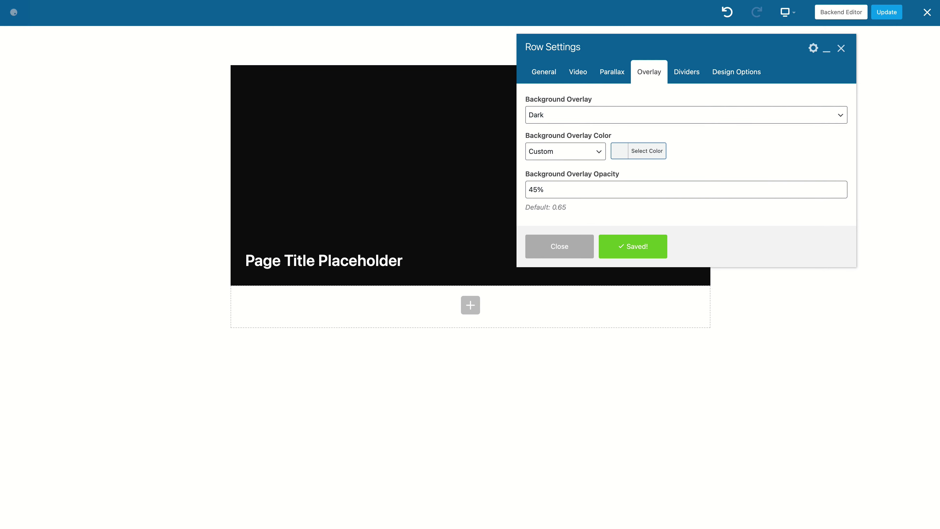
click(885, 13)
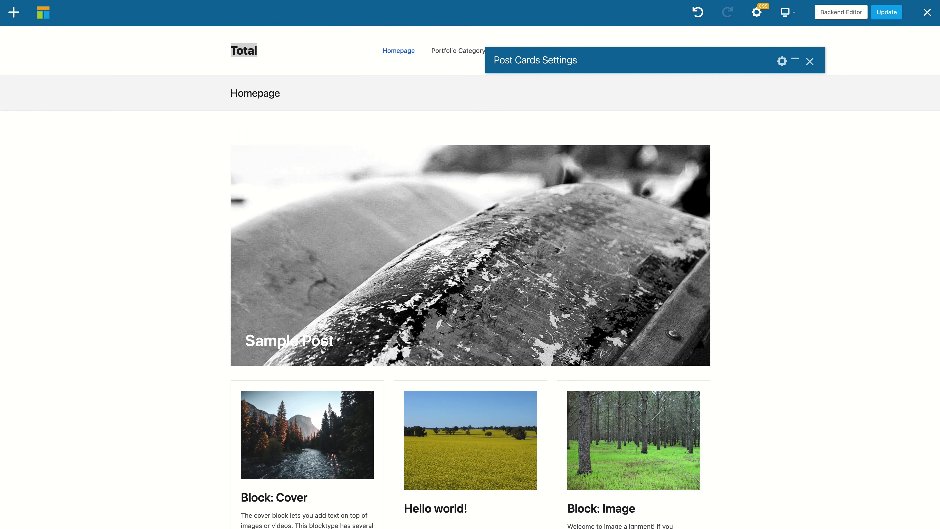
Reset the Post Cards Bottom Margin to Default, save, and preview the darkened featured card above the grid.
click(796, 63)
scroll(603, 154, up, 3)
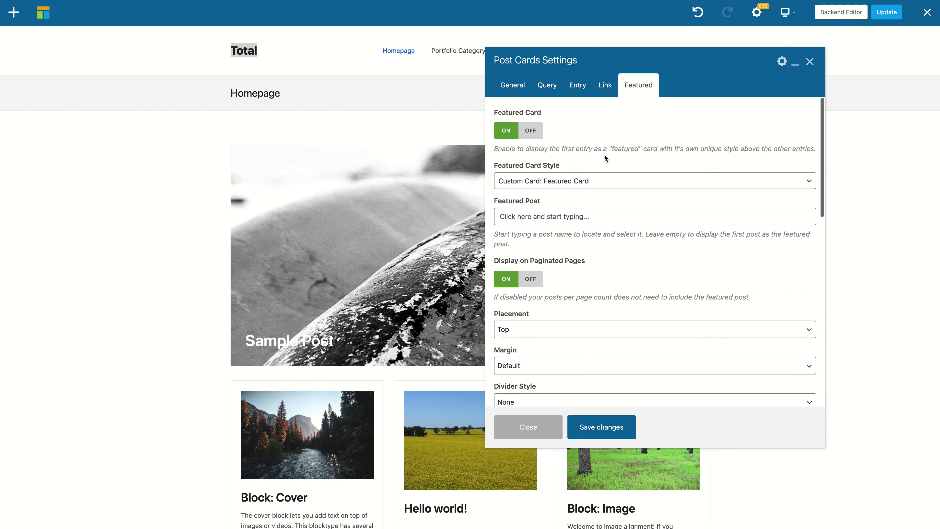
click(512, 85)
click(558, 189)
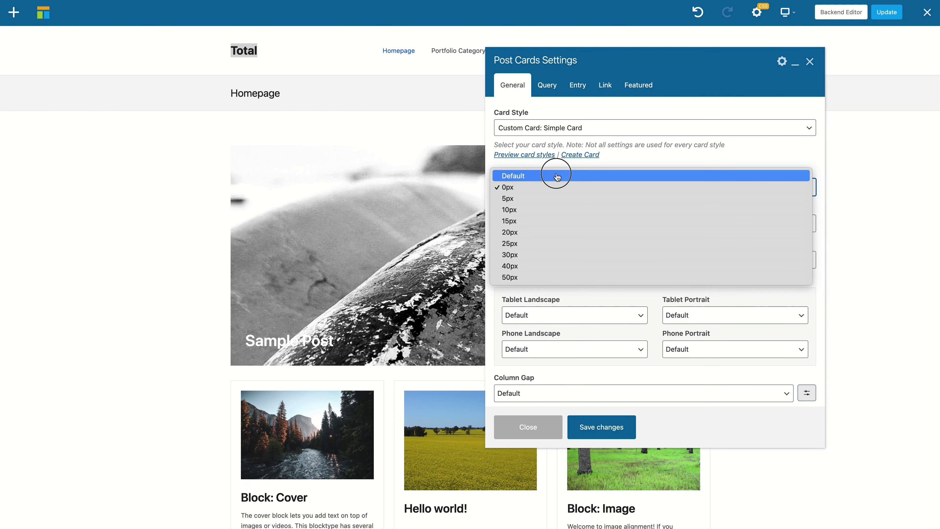
click(558, 175)
click(608, 424)
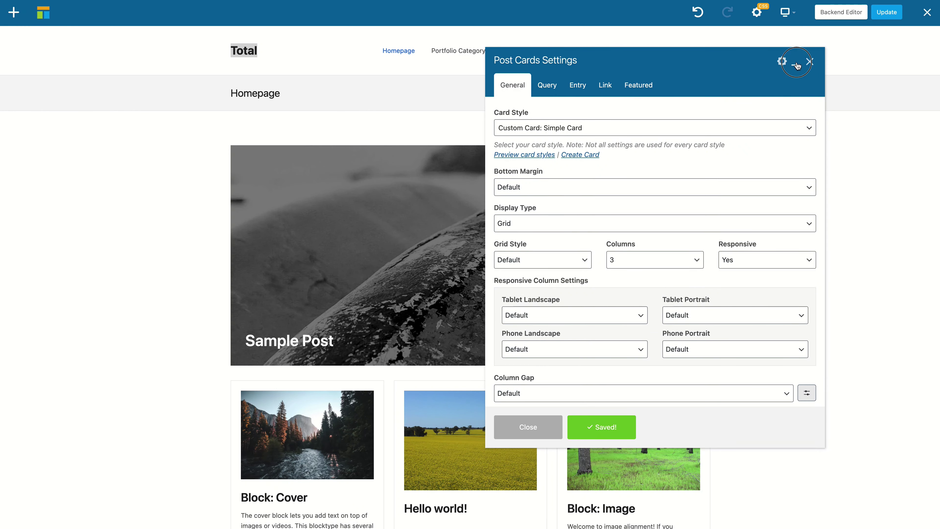
click(795, 62)
scroll(419, 247, down, 3)
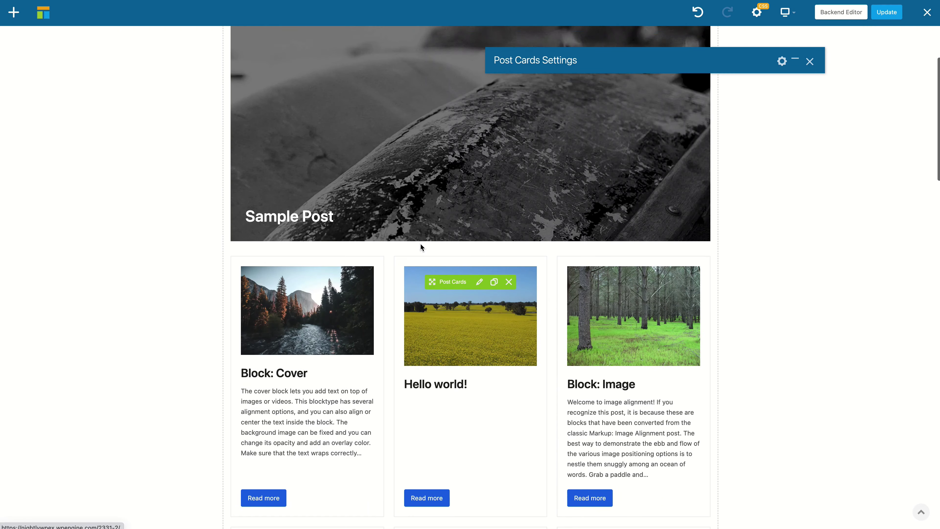
scroll(419, 248, up, 2)
scroll(332, 212, down, 4)
scroll(738, 368, up, 4)
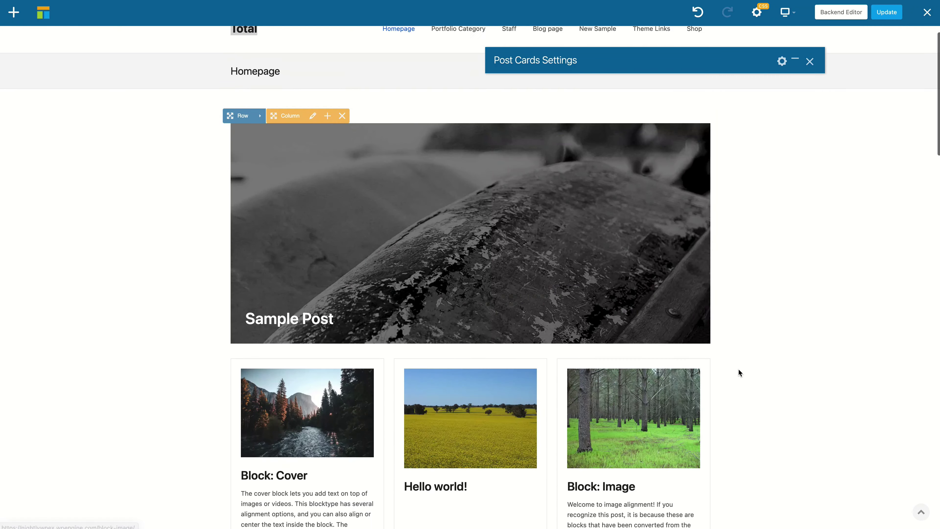